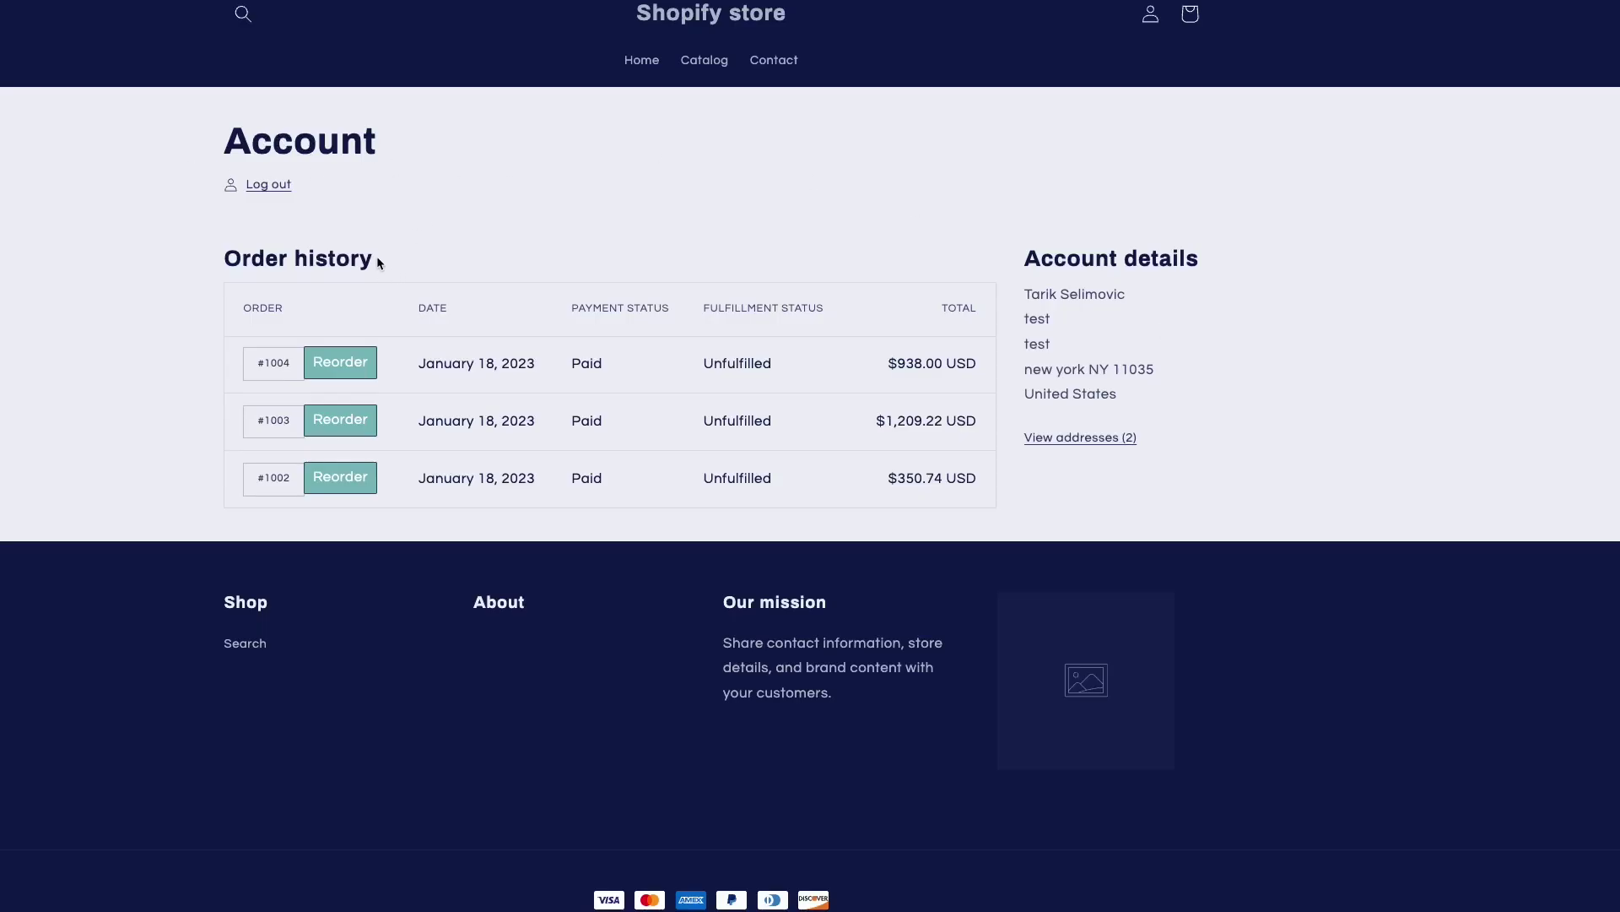
Reorder both earrings from order #1004 through its detail page's Reorder now! button.
{"action": "left_click", "coordinate": [338, 374]}
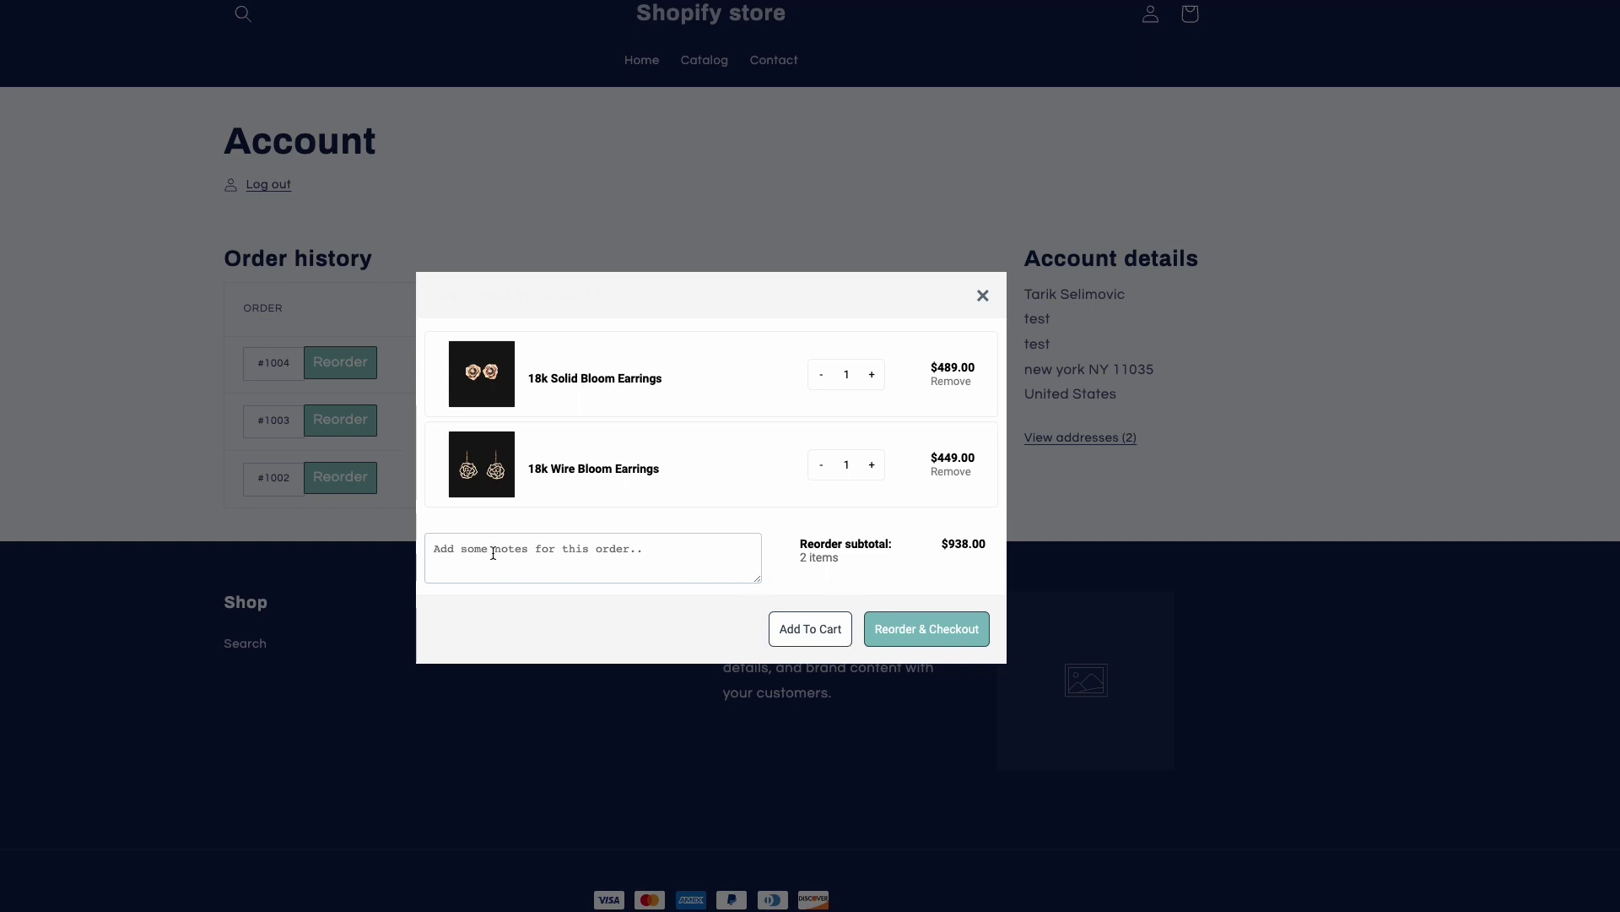
{"action": "left_click", "coordinate": [983, 297]}
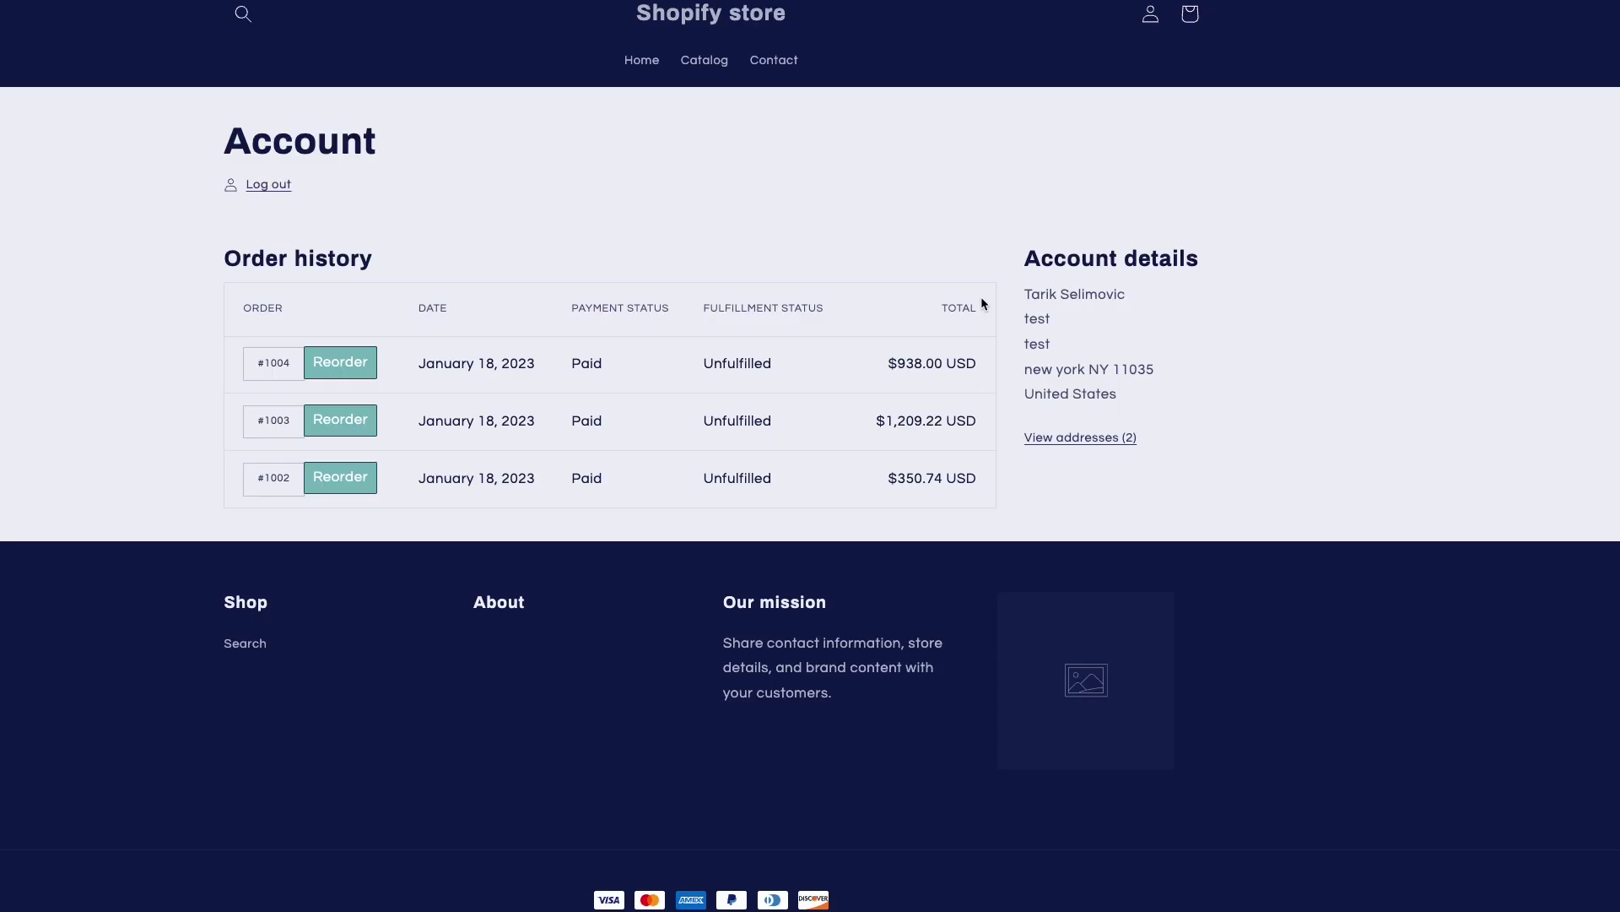
{"action": "left_click", "coordinate": [279, 366]}
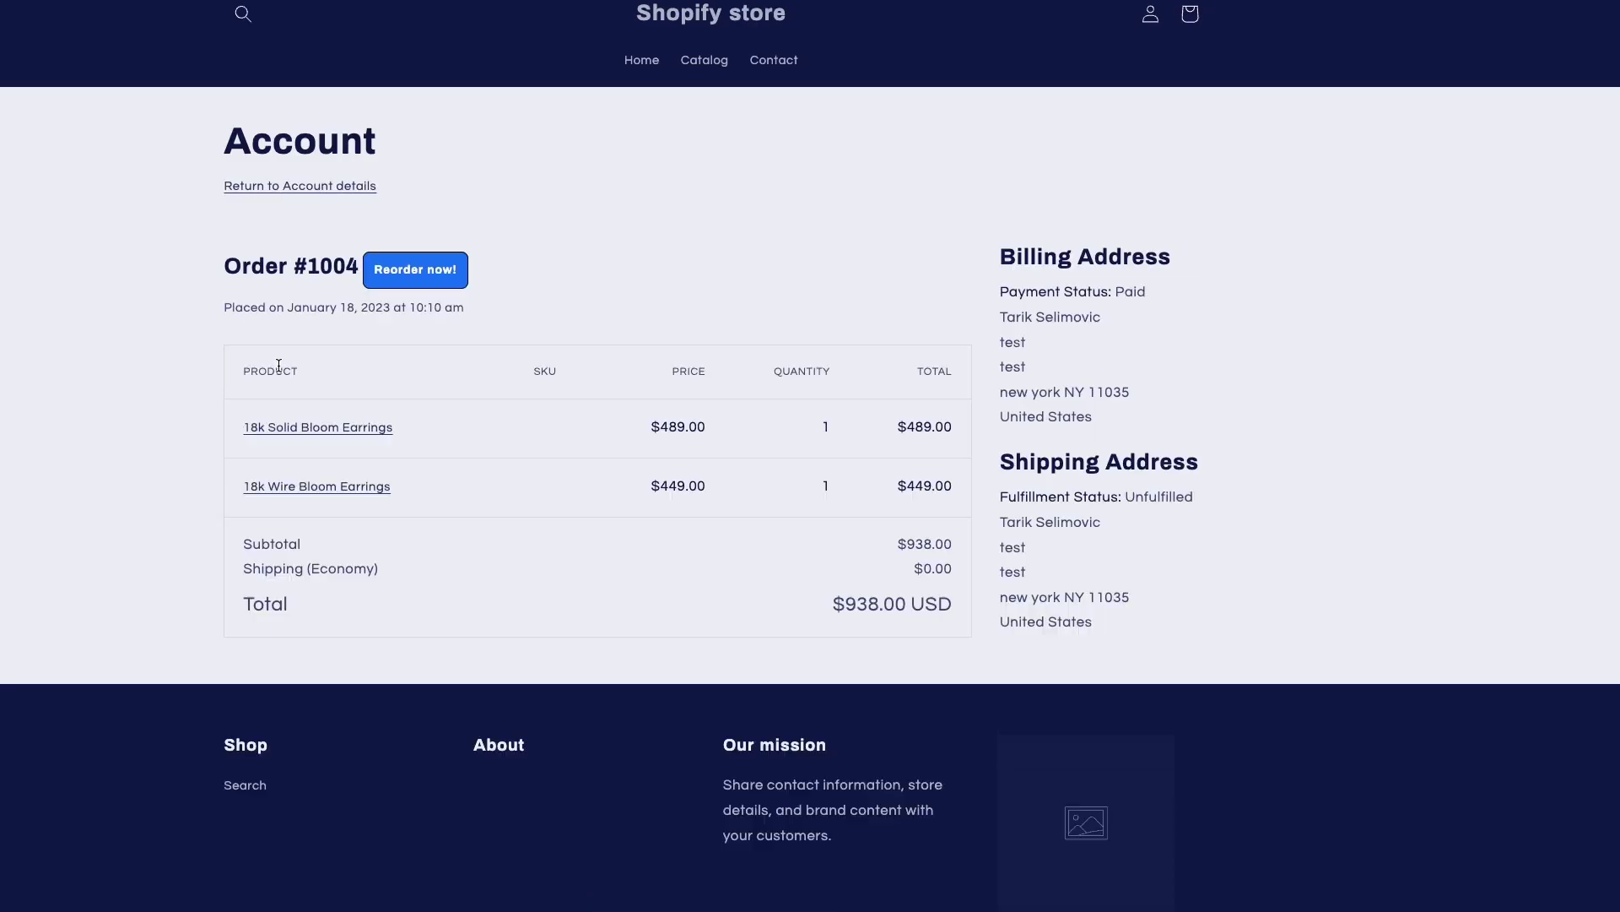
{"action": "left_click", "coordinate": [423, 282]}
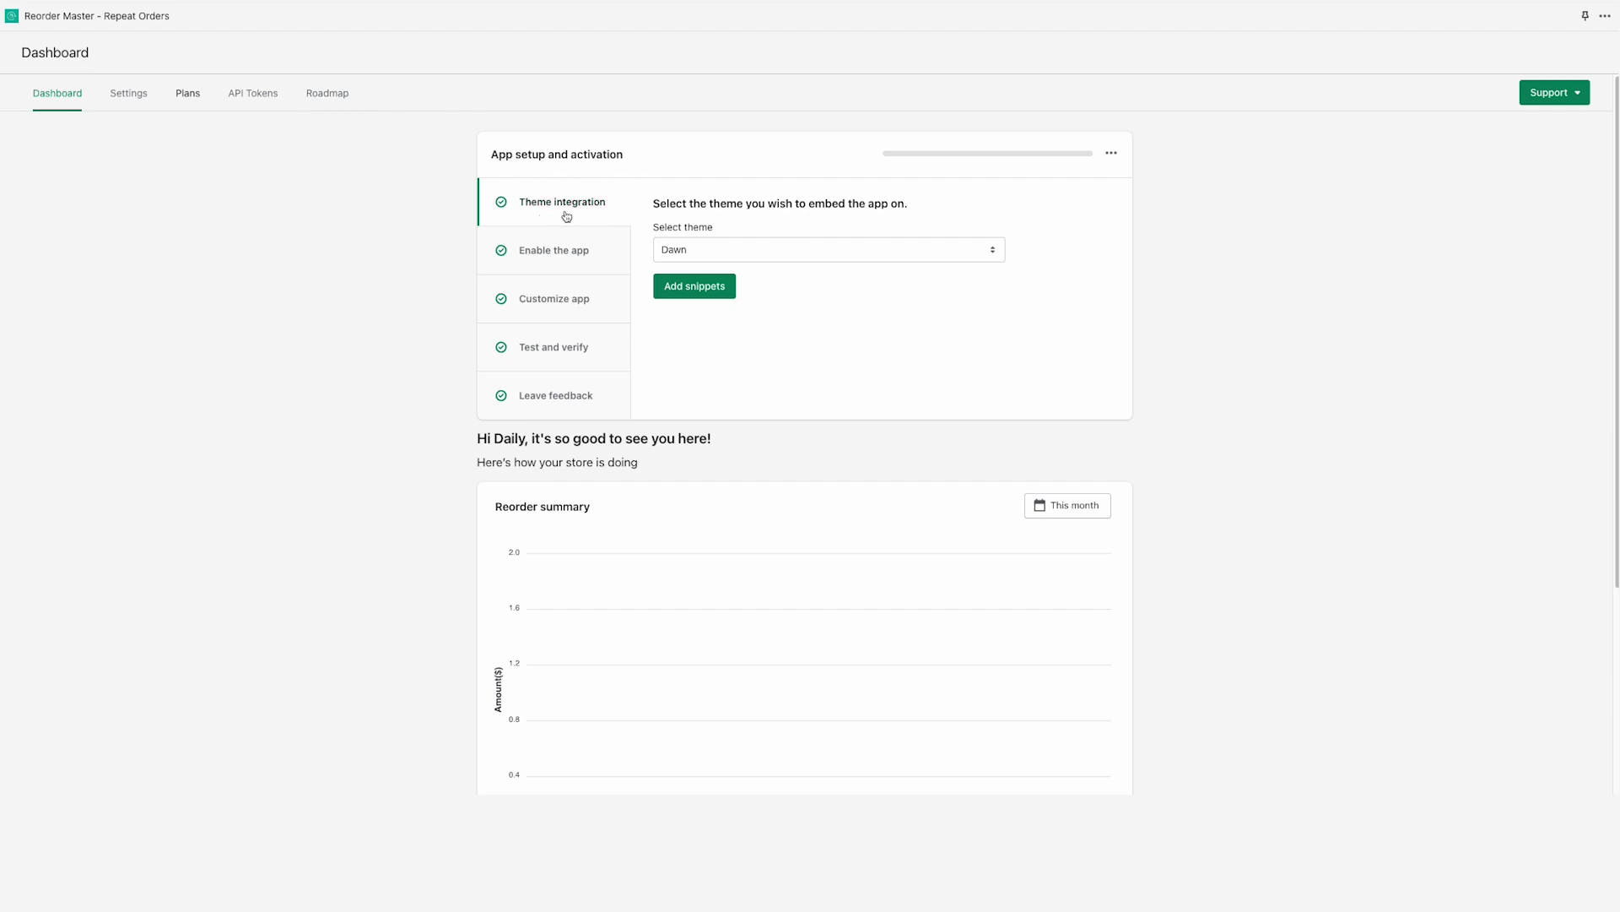
Keep Dawn as the theme, add the app snippets to it, and enable the app.
{"action": "left_click", "coordinate": [983, 252]}
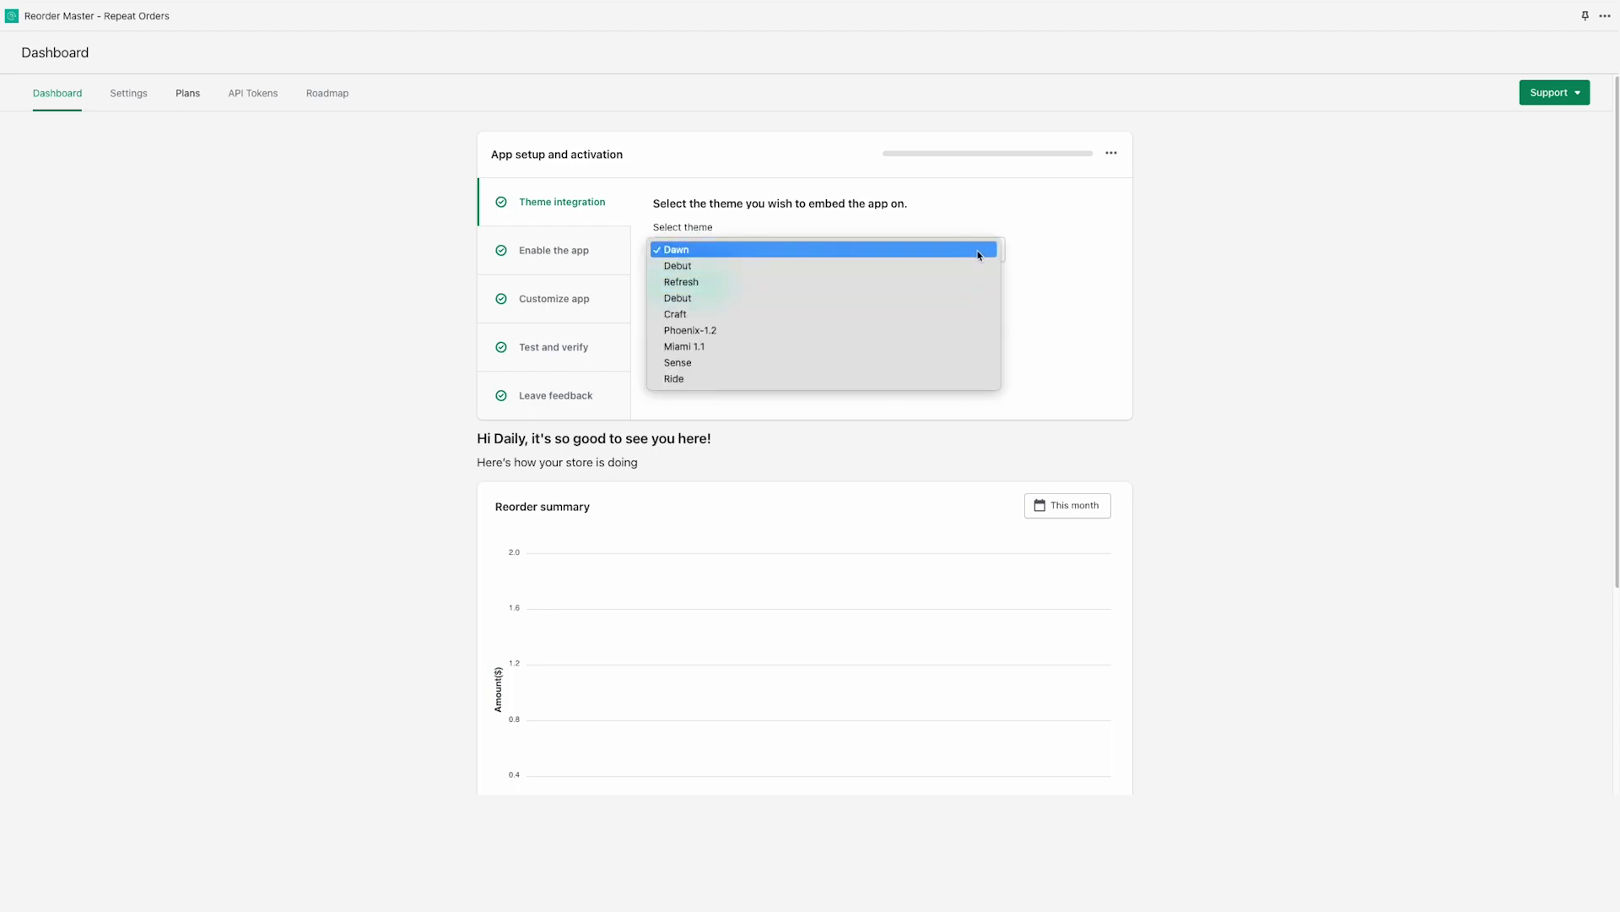
{"action": "left_click", "coordinate": [978, 256]}
{"action": "left_click", "coordinate": [694, 286]}
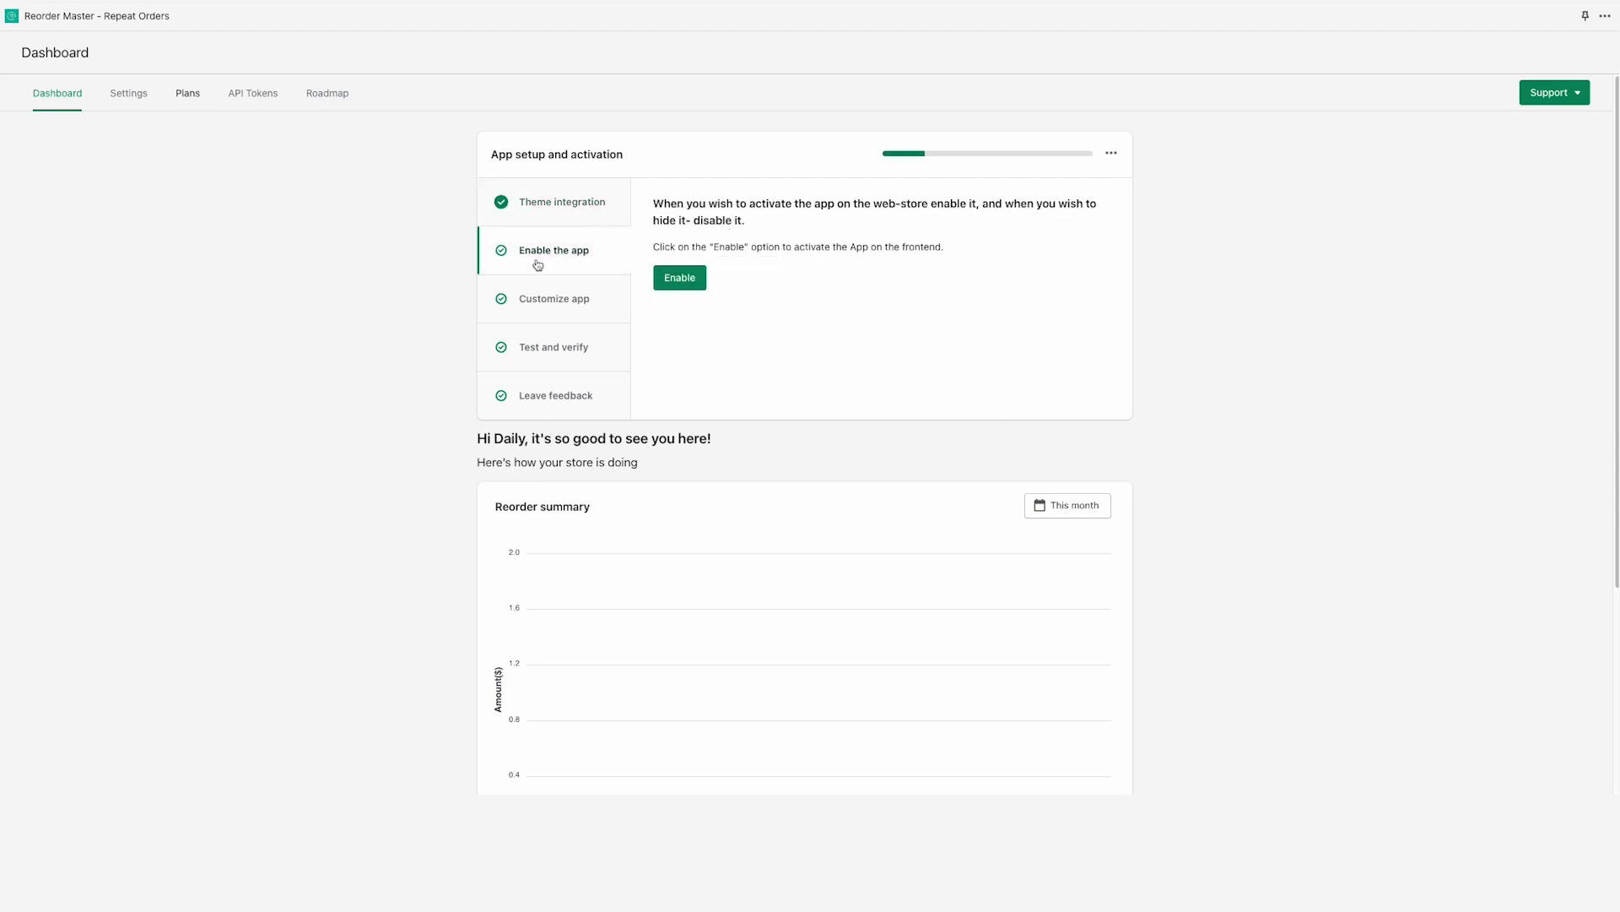
{"action": "left_click", "coordinate": [681, 284]}
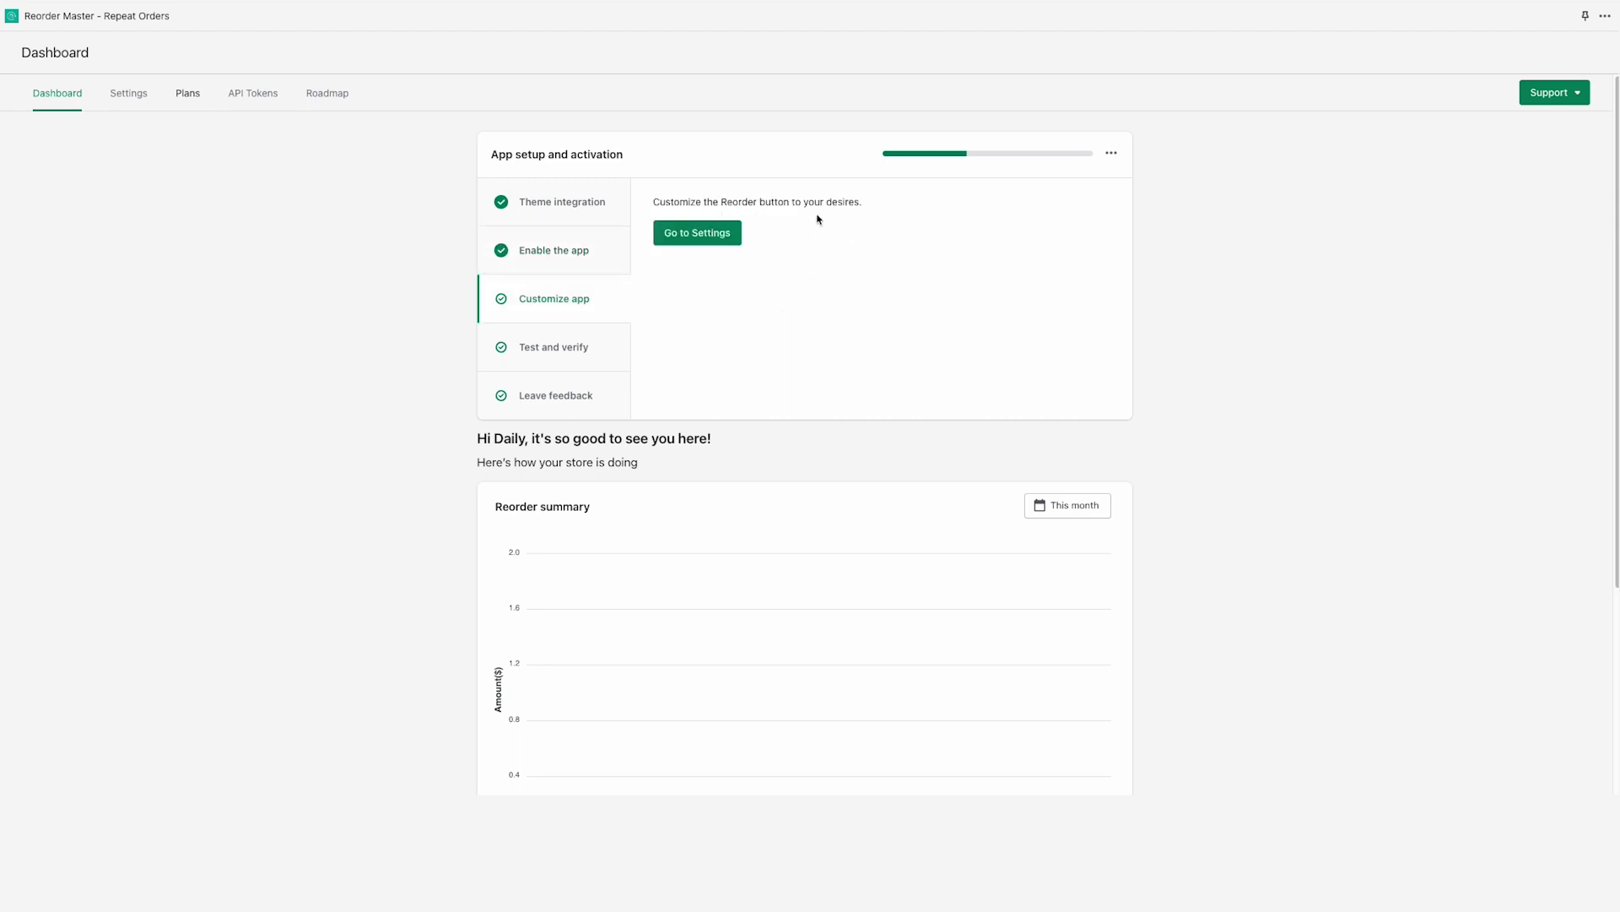
Change the Order summary button text to 'Reorder now!'.
{"action": "left_click", "coordinate": [707, 240]}
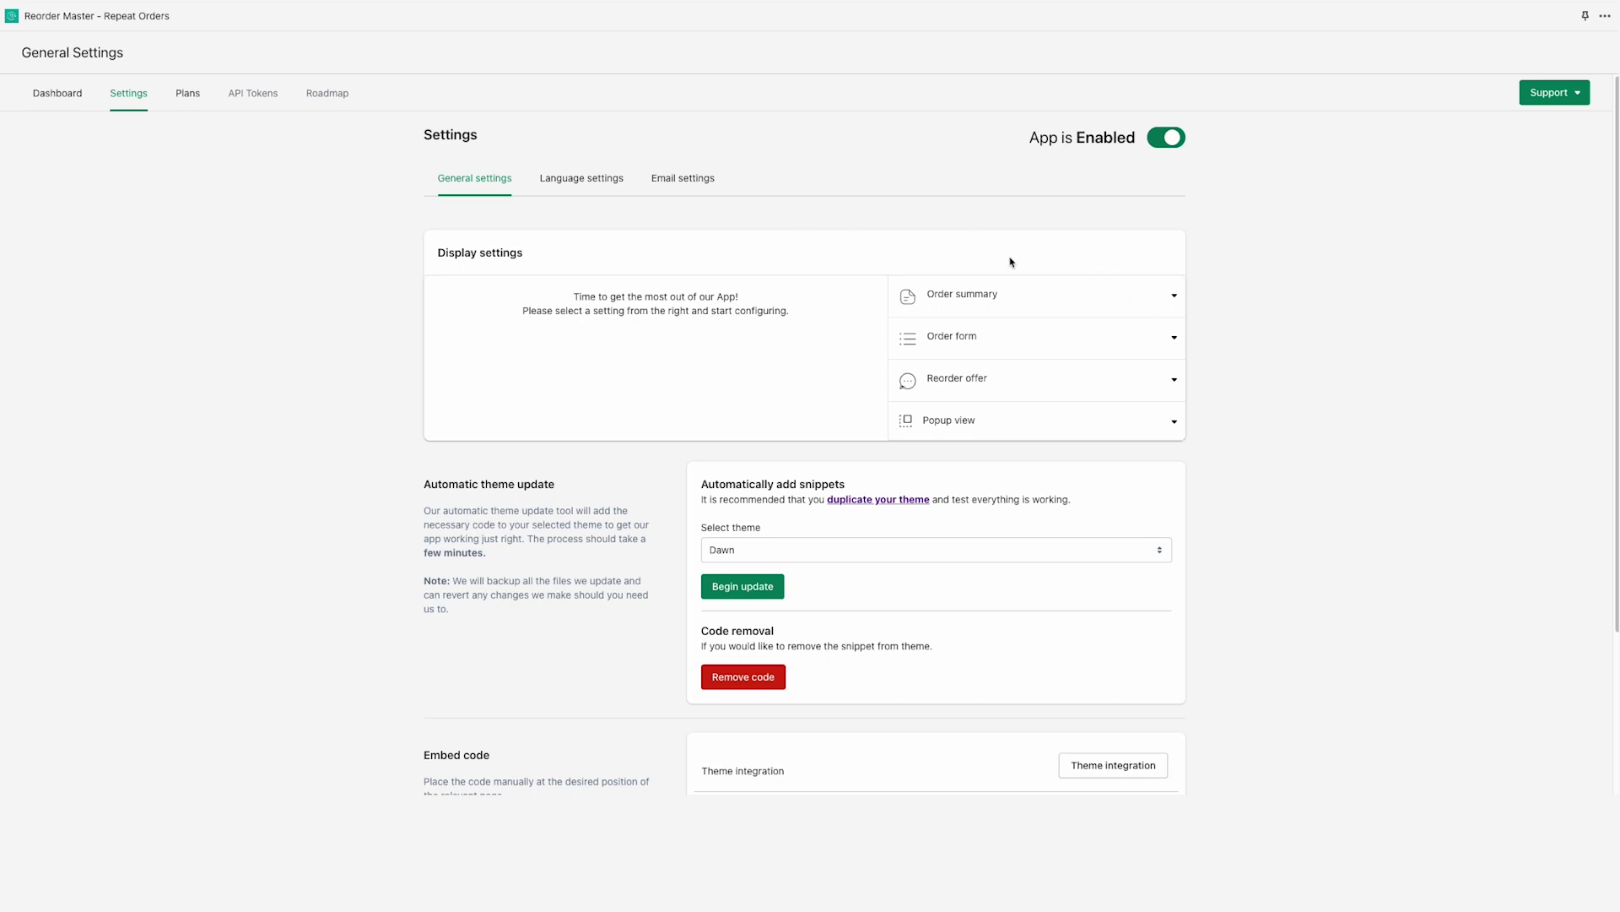
{"action": "left_click", "coordinate": [992, 304]}
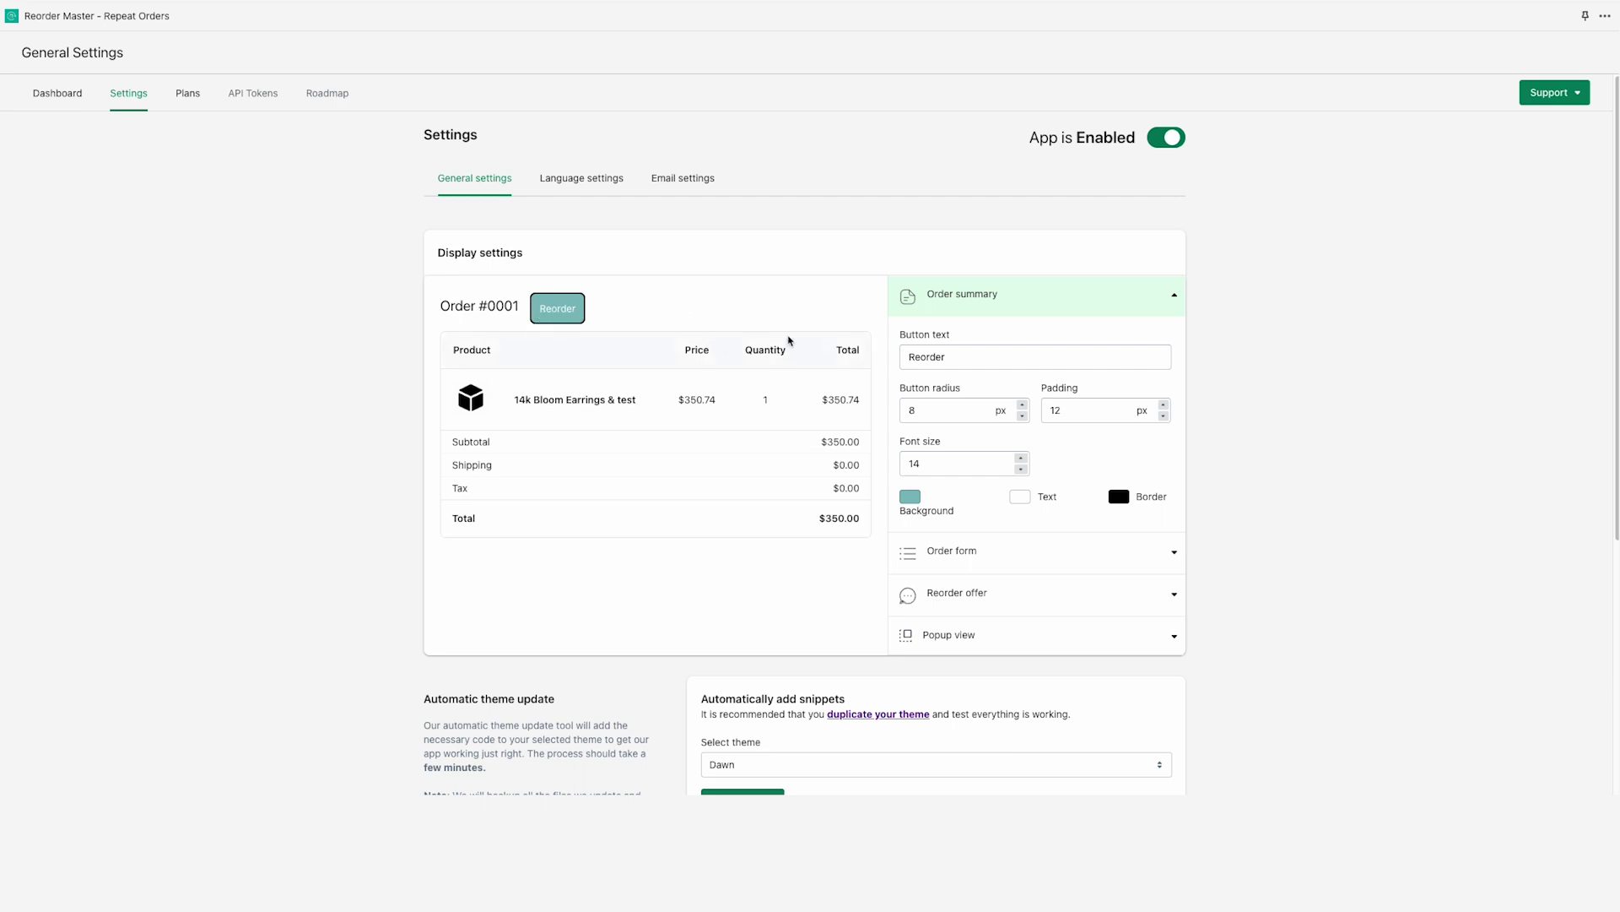
{"action": "left_click", "coordinate": [967, 359]}
{"action": "type", "text": "now"}
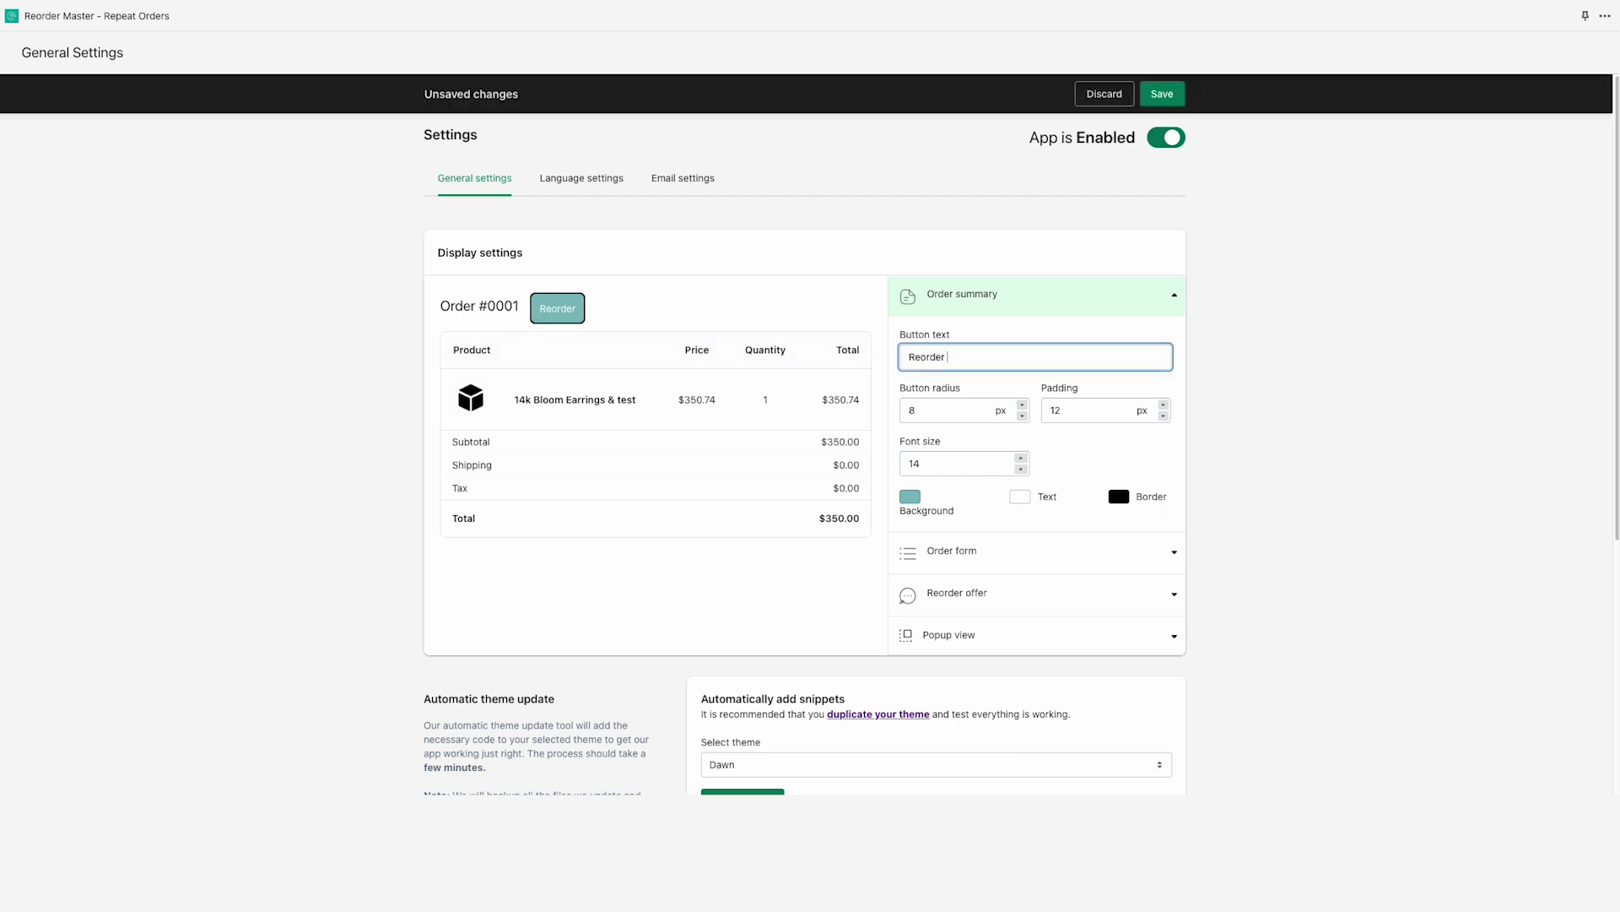
{"action": "type", "text": "!"}
Give the button radius 10, padding 13, font size 15 and a bright blue background, then save.
{"action": "left_click", "coordinate": [1022, 406]}
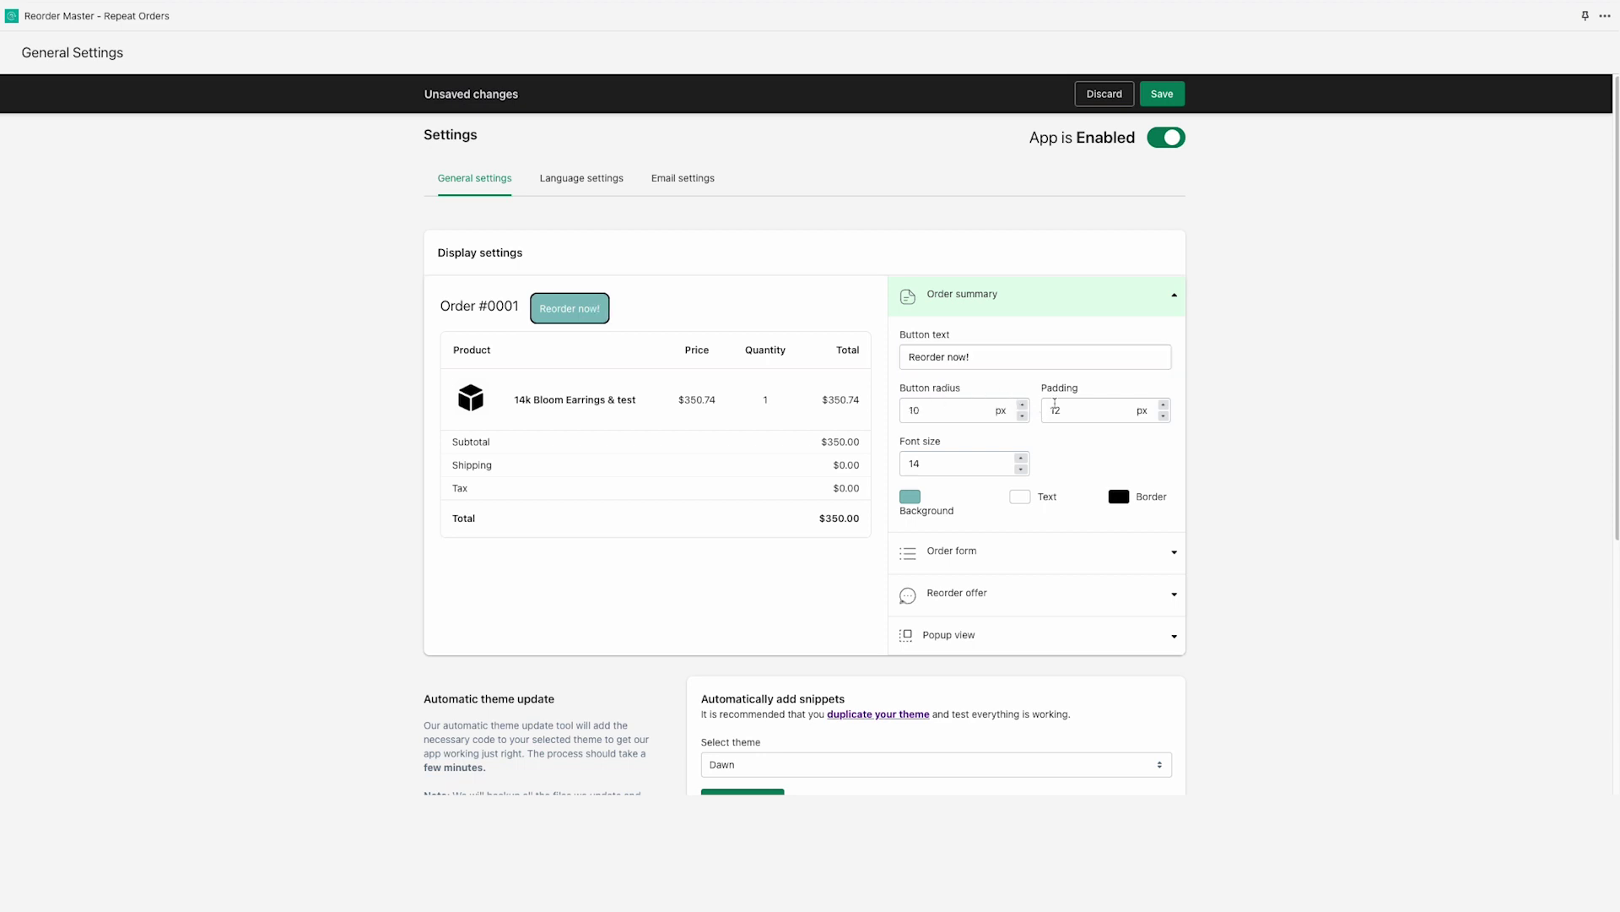
{"action": "left_click", "coordinate": [1163, 405]}
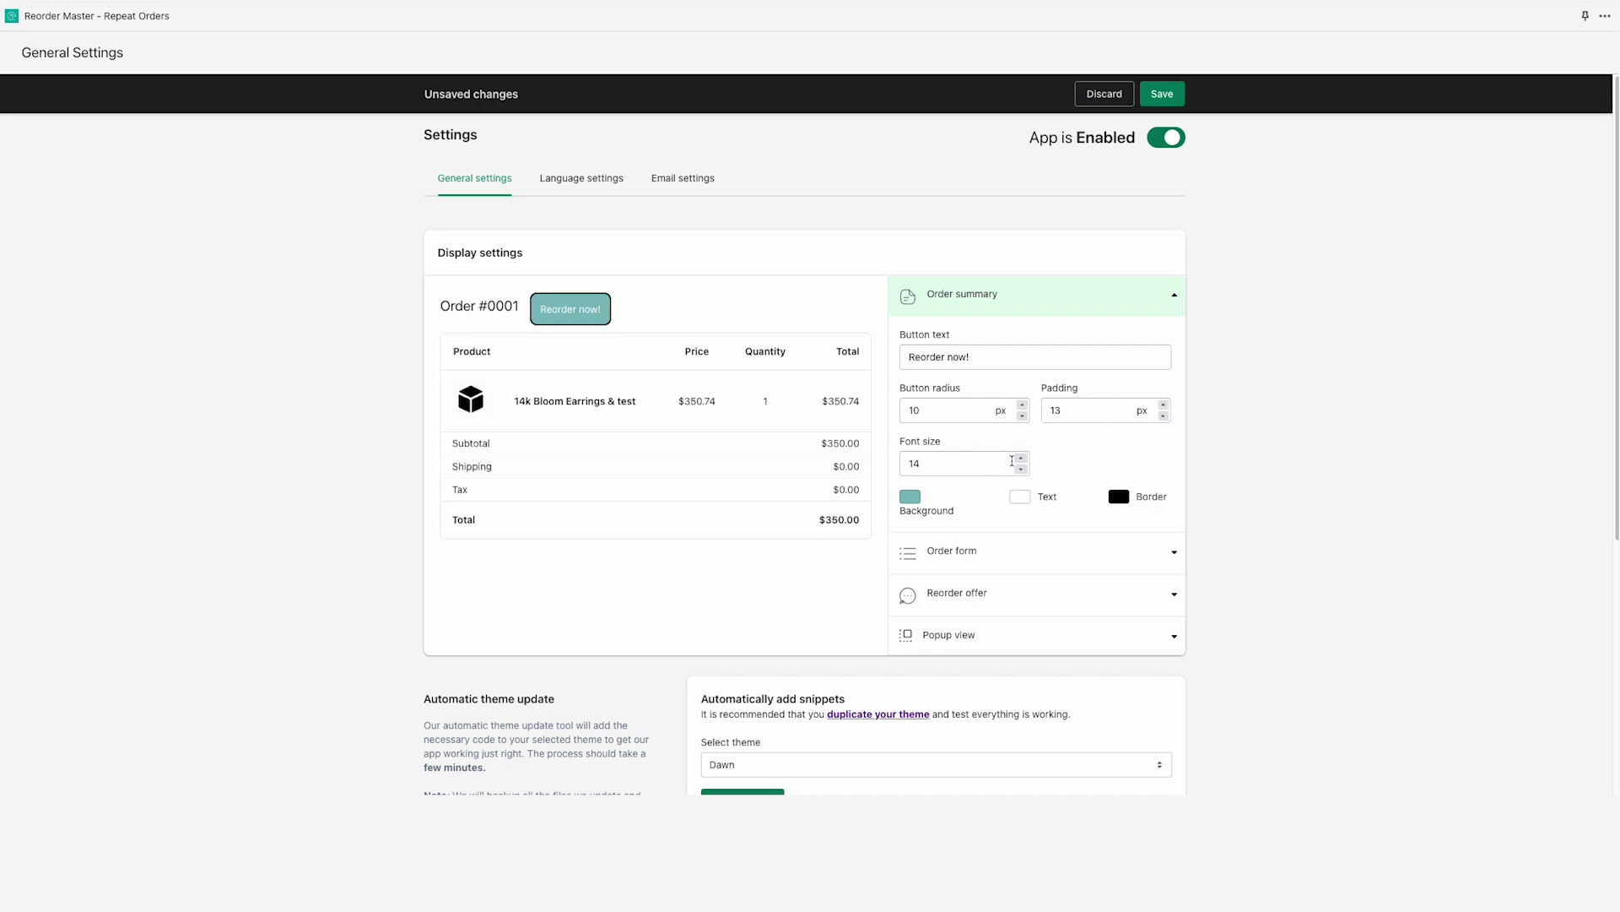
{"action": "left_click", "coordinate": [1021, 458]}
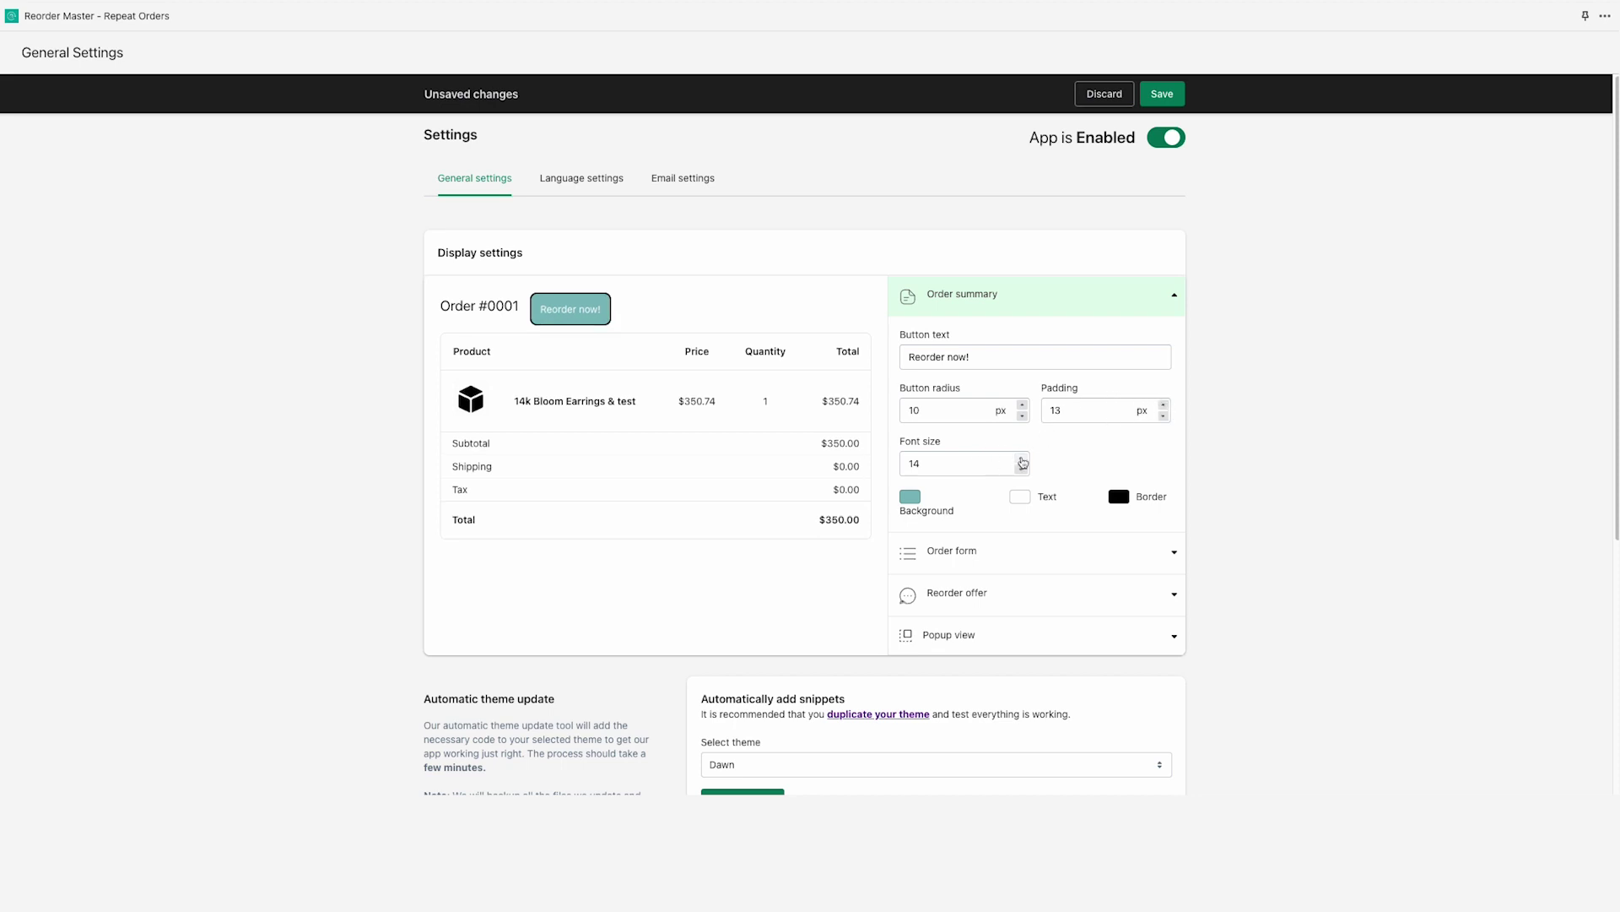
{"action": "left_click", "coordinate": [909, 496]}
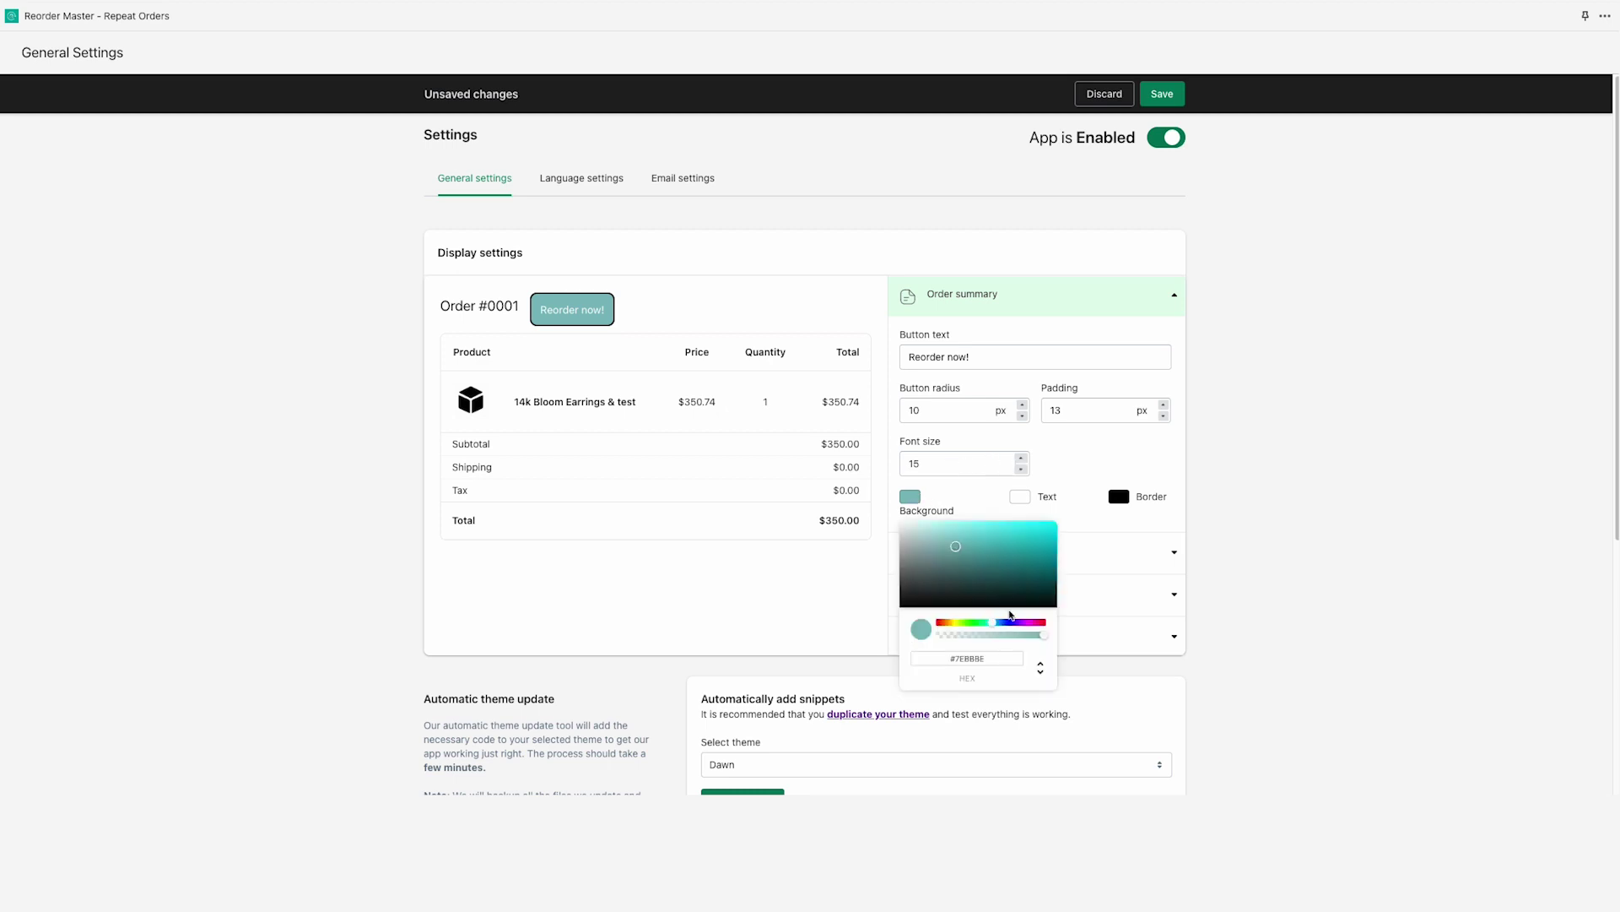
{"action": "left_click", "coordinate": [1002, 623]}
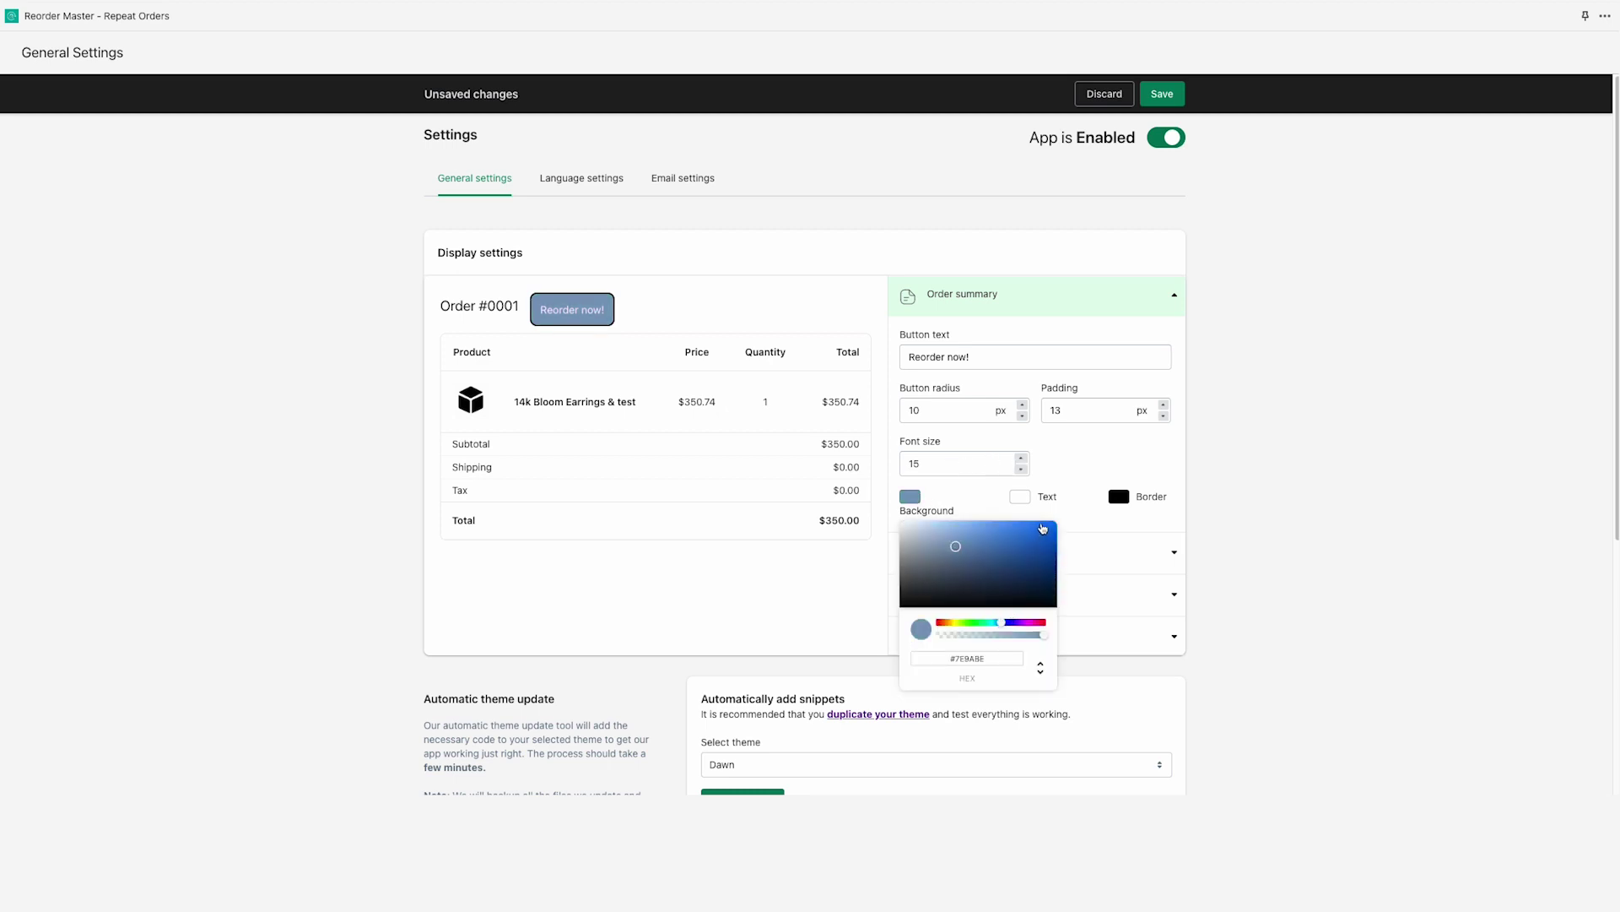
{"action": "left_click", "coordinate": [1044, 528]}
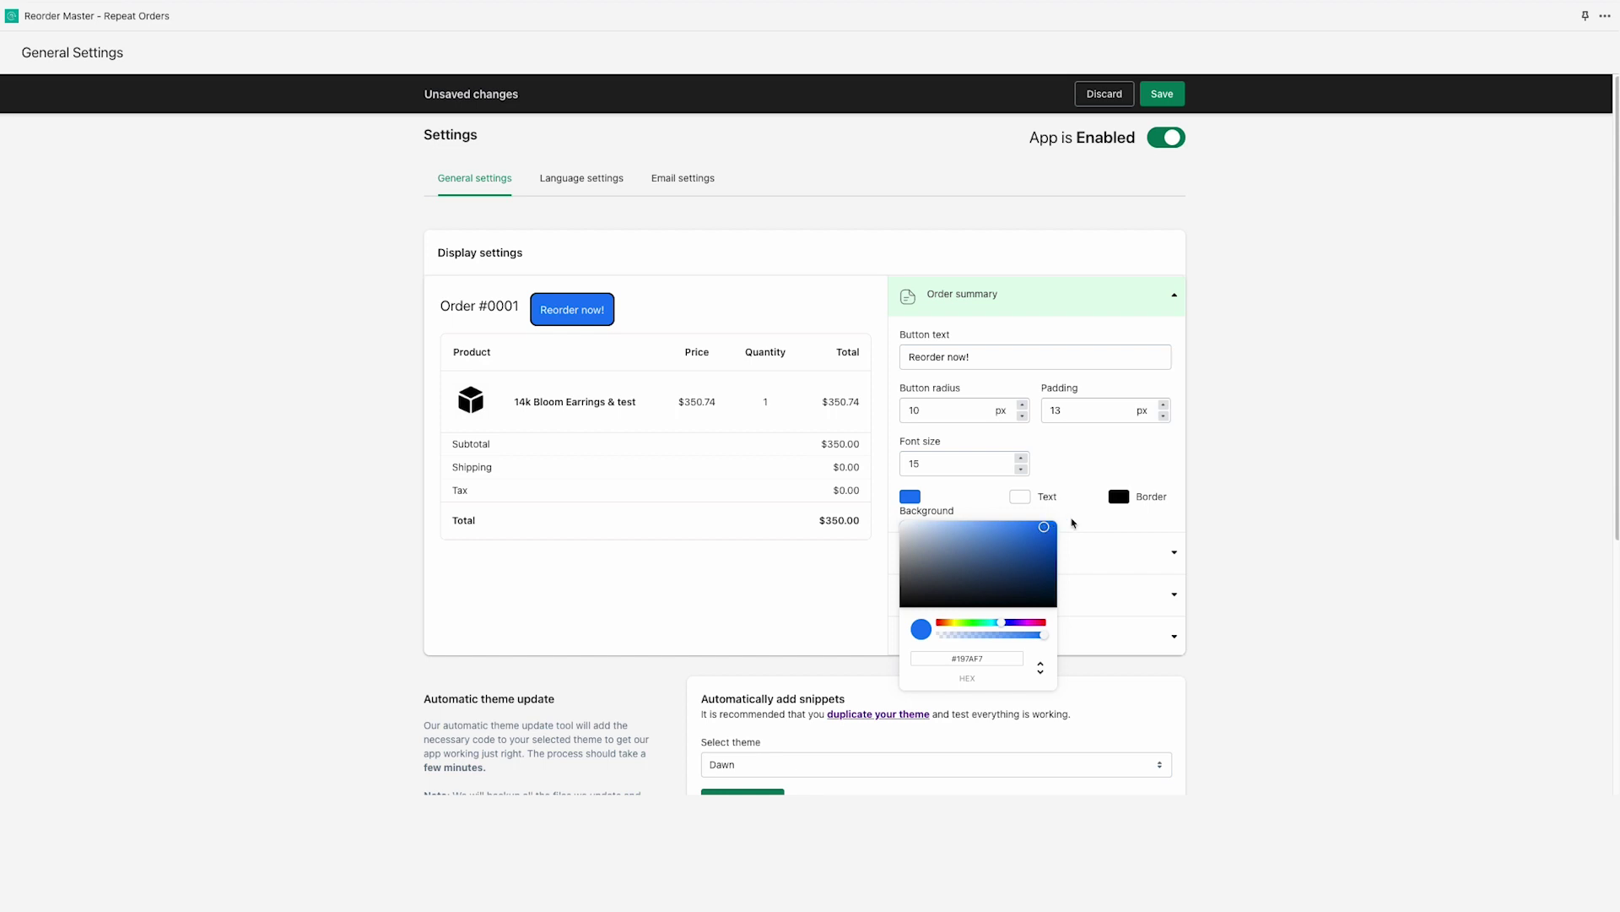
{"action": "left_click", "coordinate": [1072, 523]}
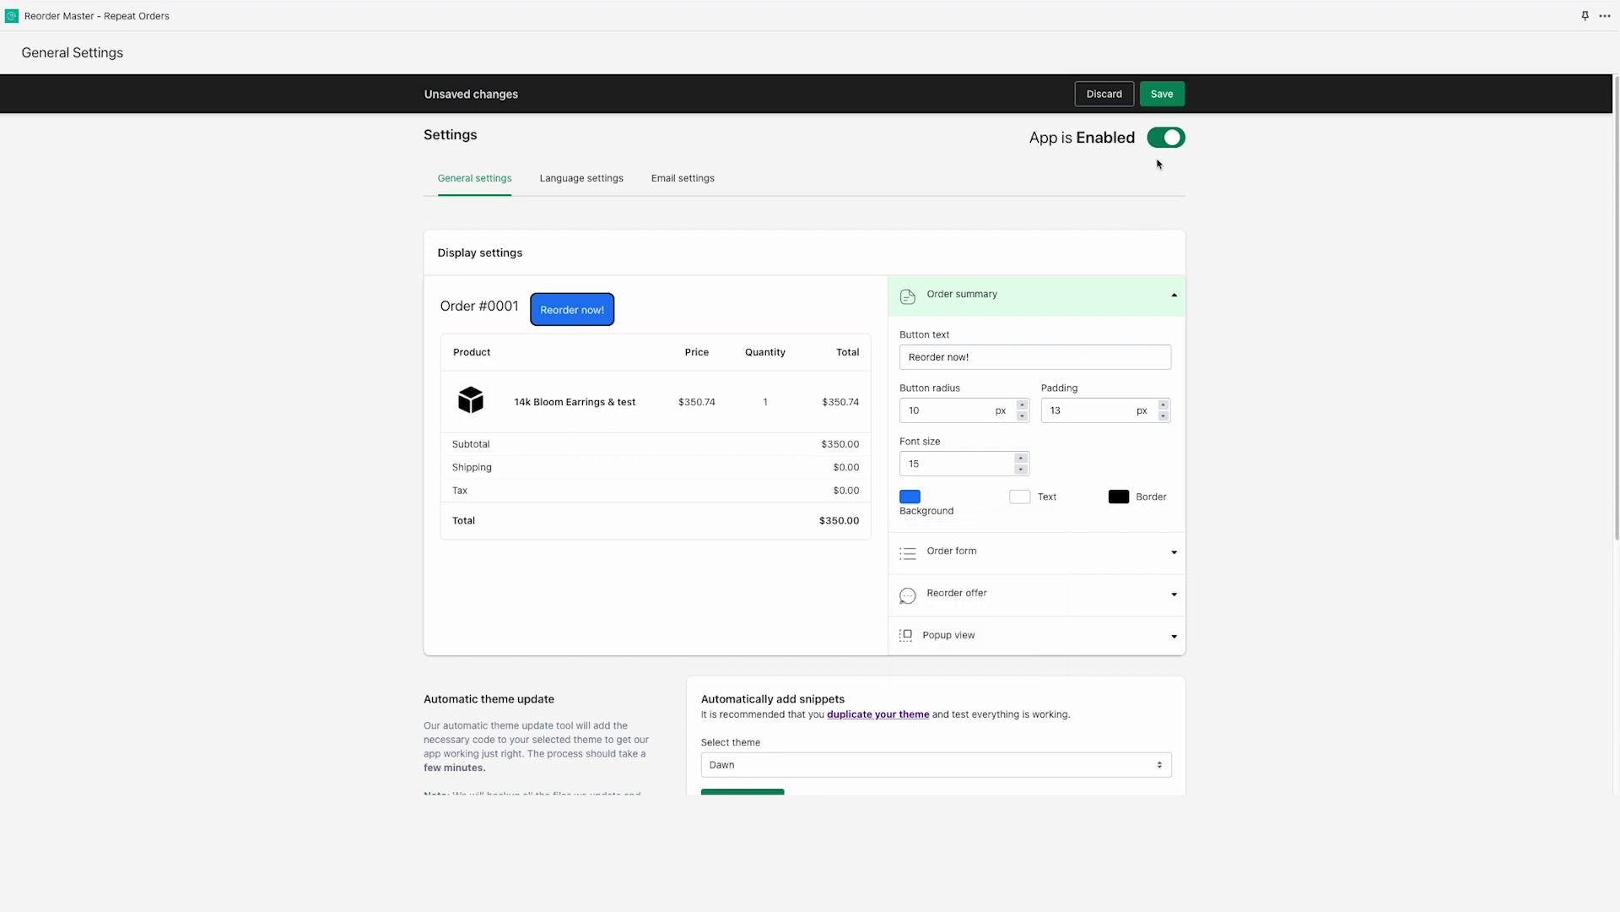
{"action": "left_click", "coordinate": [1162, 101]}
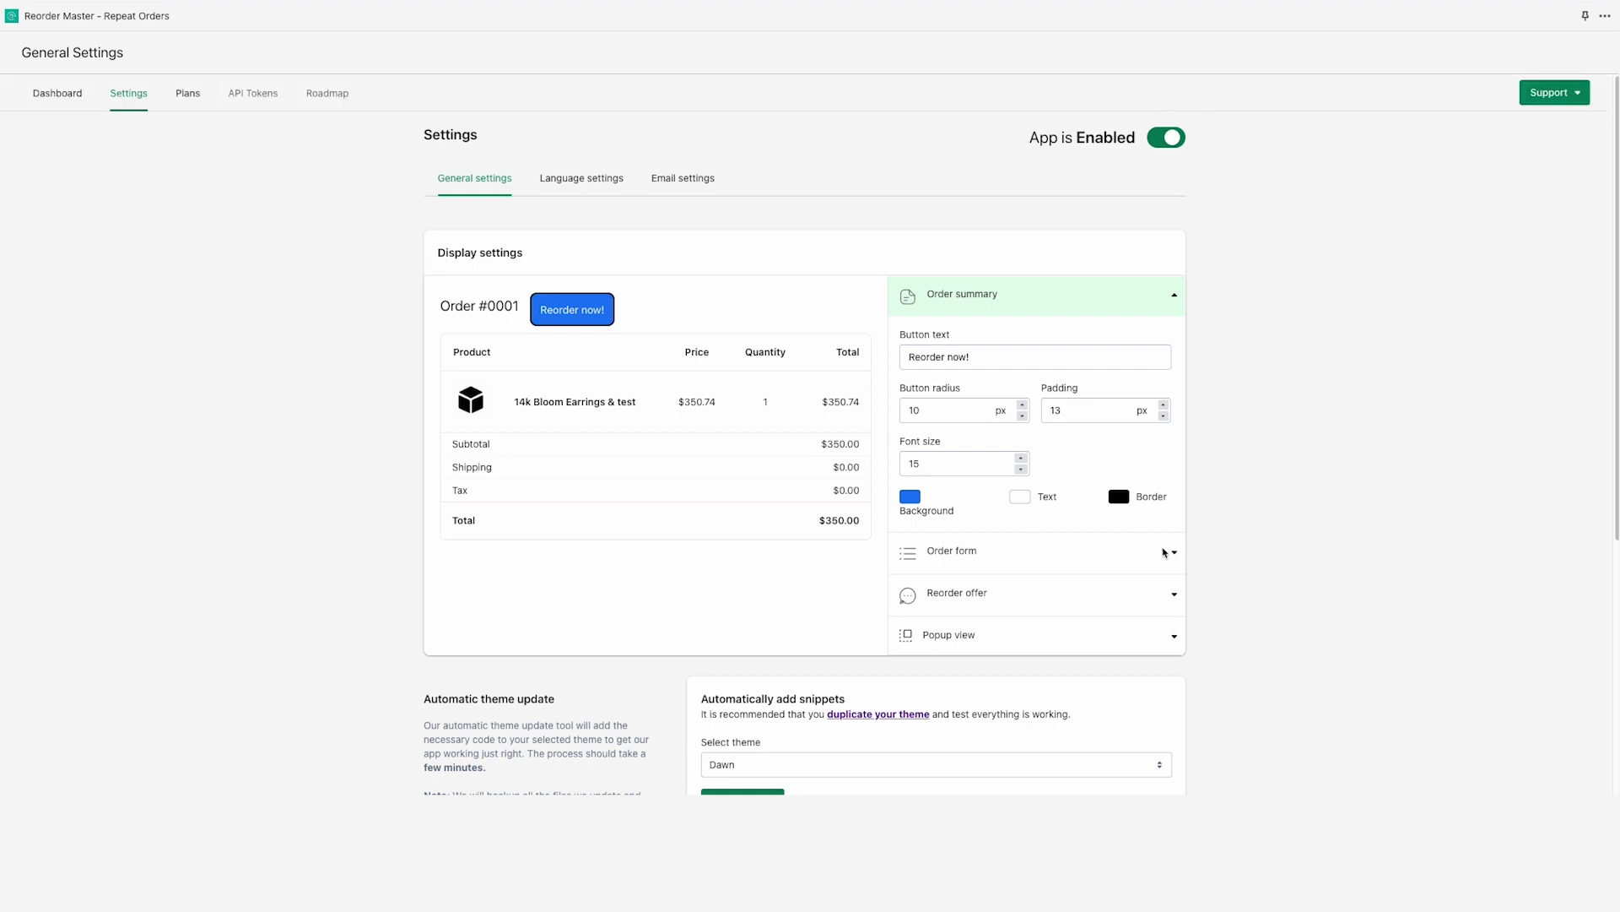
Switch the Order form display type from icon to Button and save.
{"action": "left_click", "coordinate": [1165, 552]}
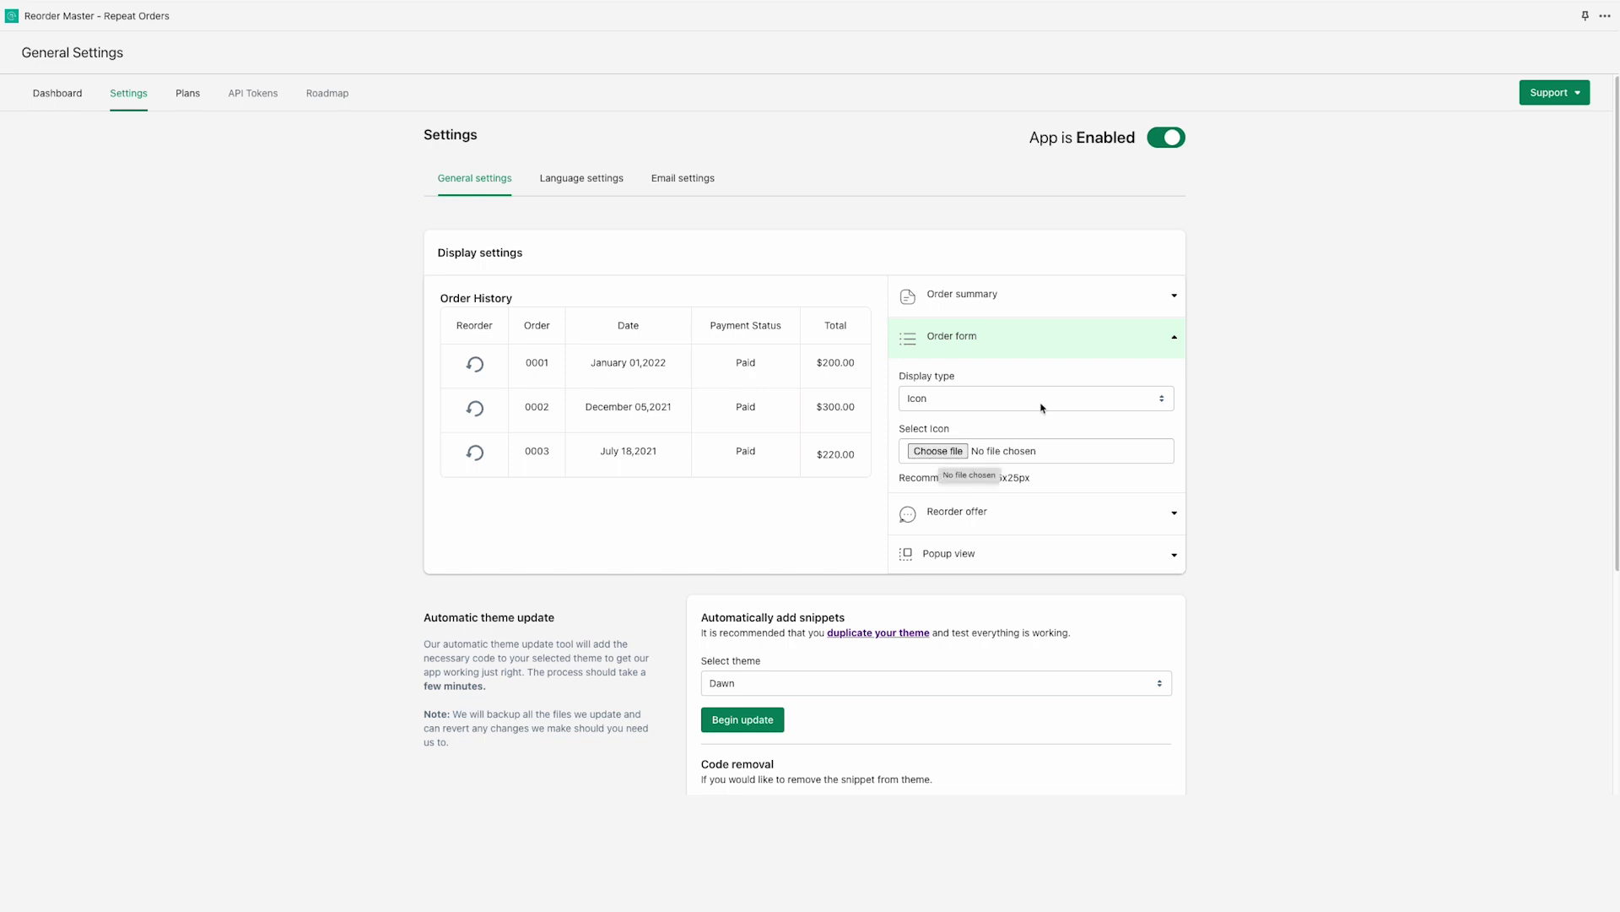
{"action": "left_click", "coordinate": [1069, 395]}
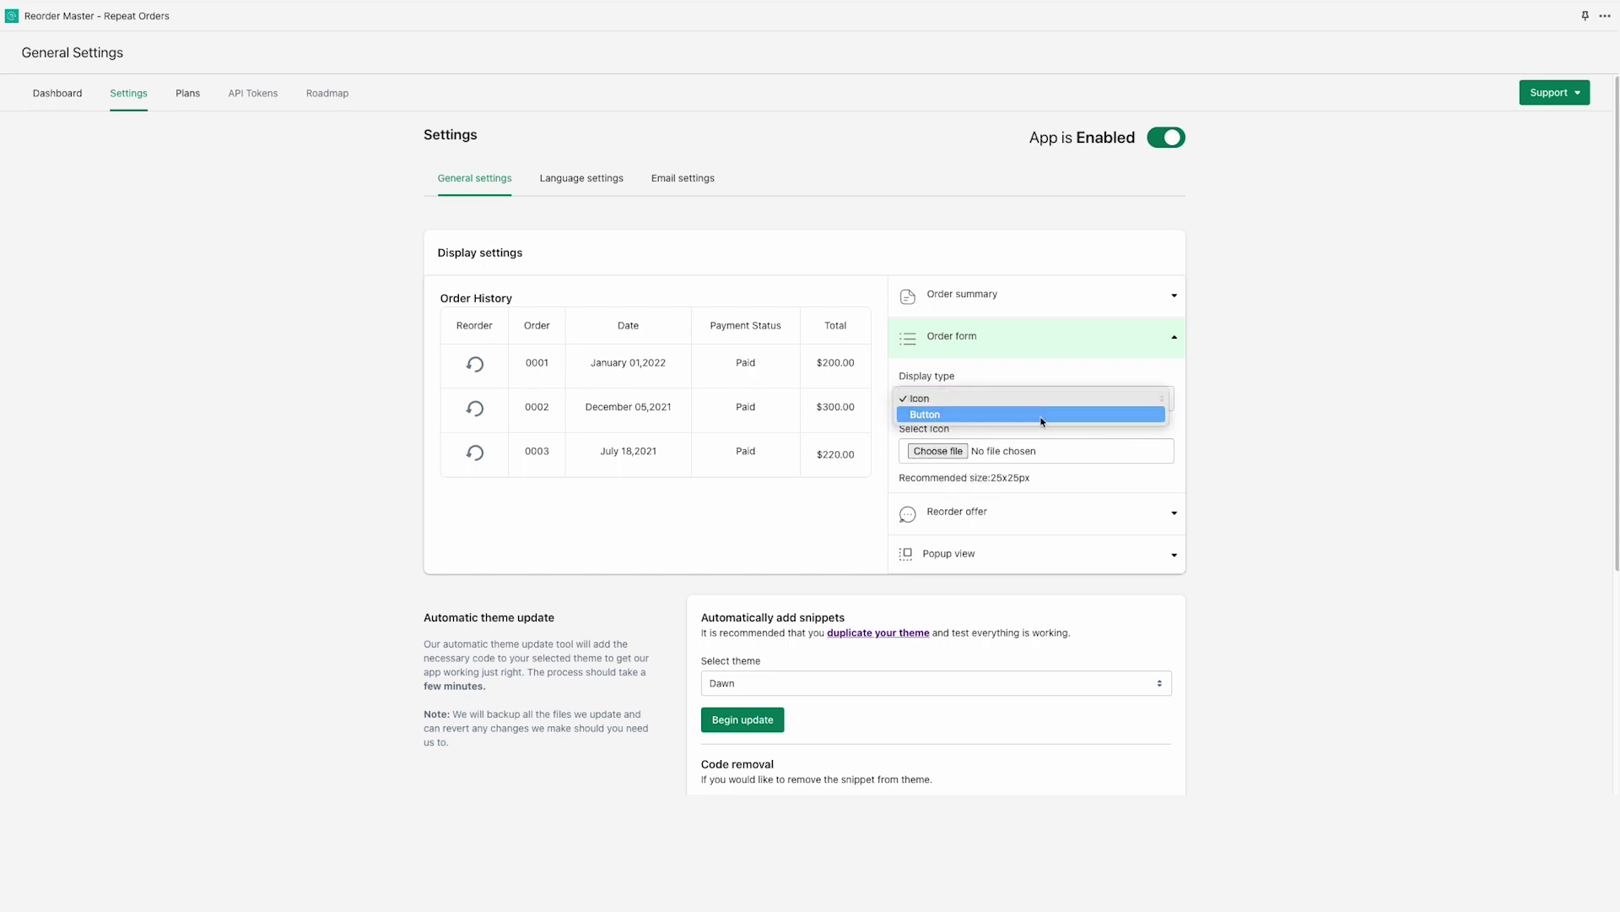
{"action": "left_click", "coordinate": [1043, 415]}
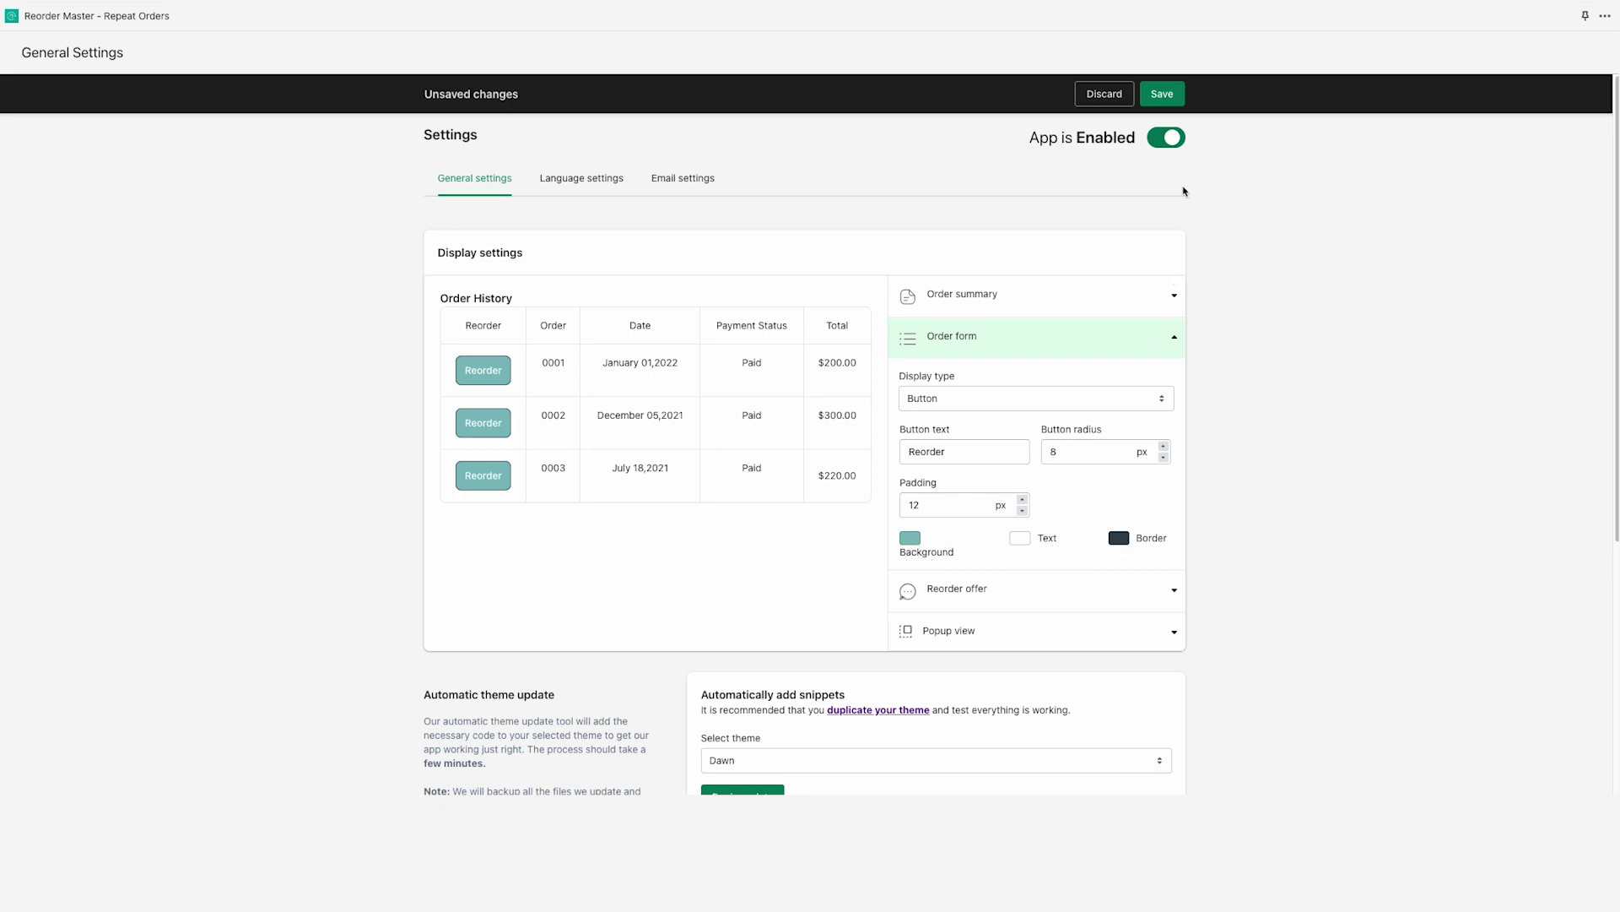
{"action": "left_click", "coordinate": [1170, 96]}
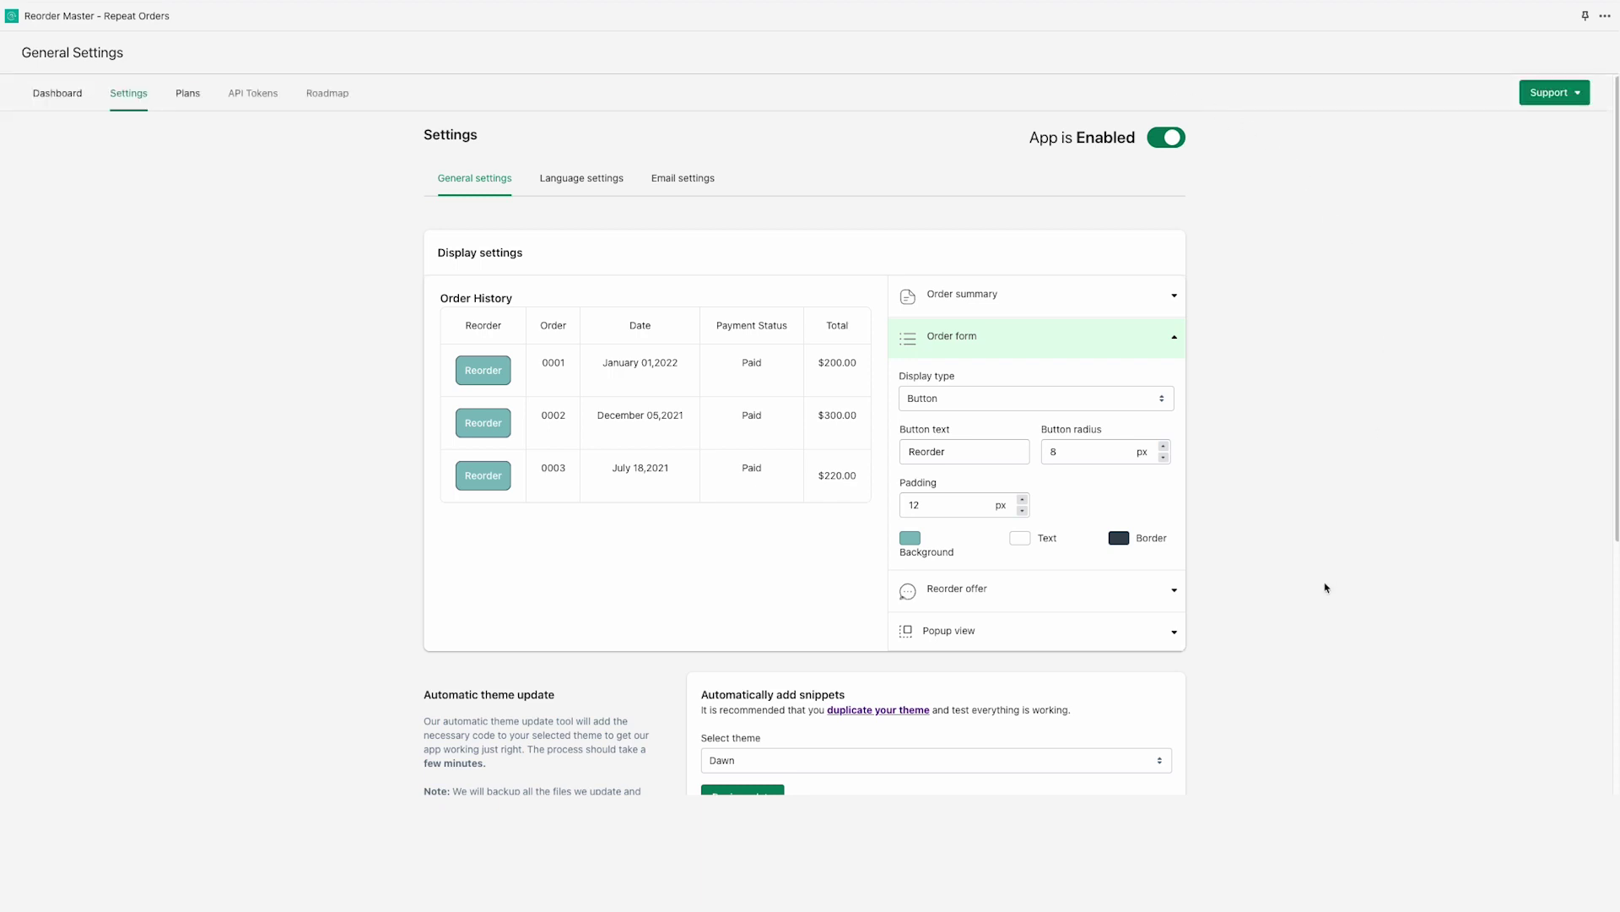
{"action": "left_click", "coordinate": [1165, 599]}
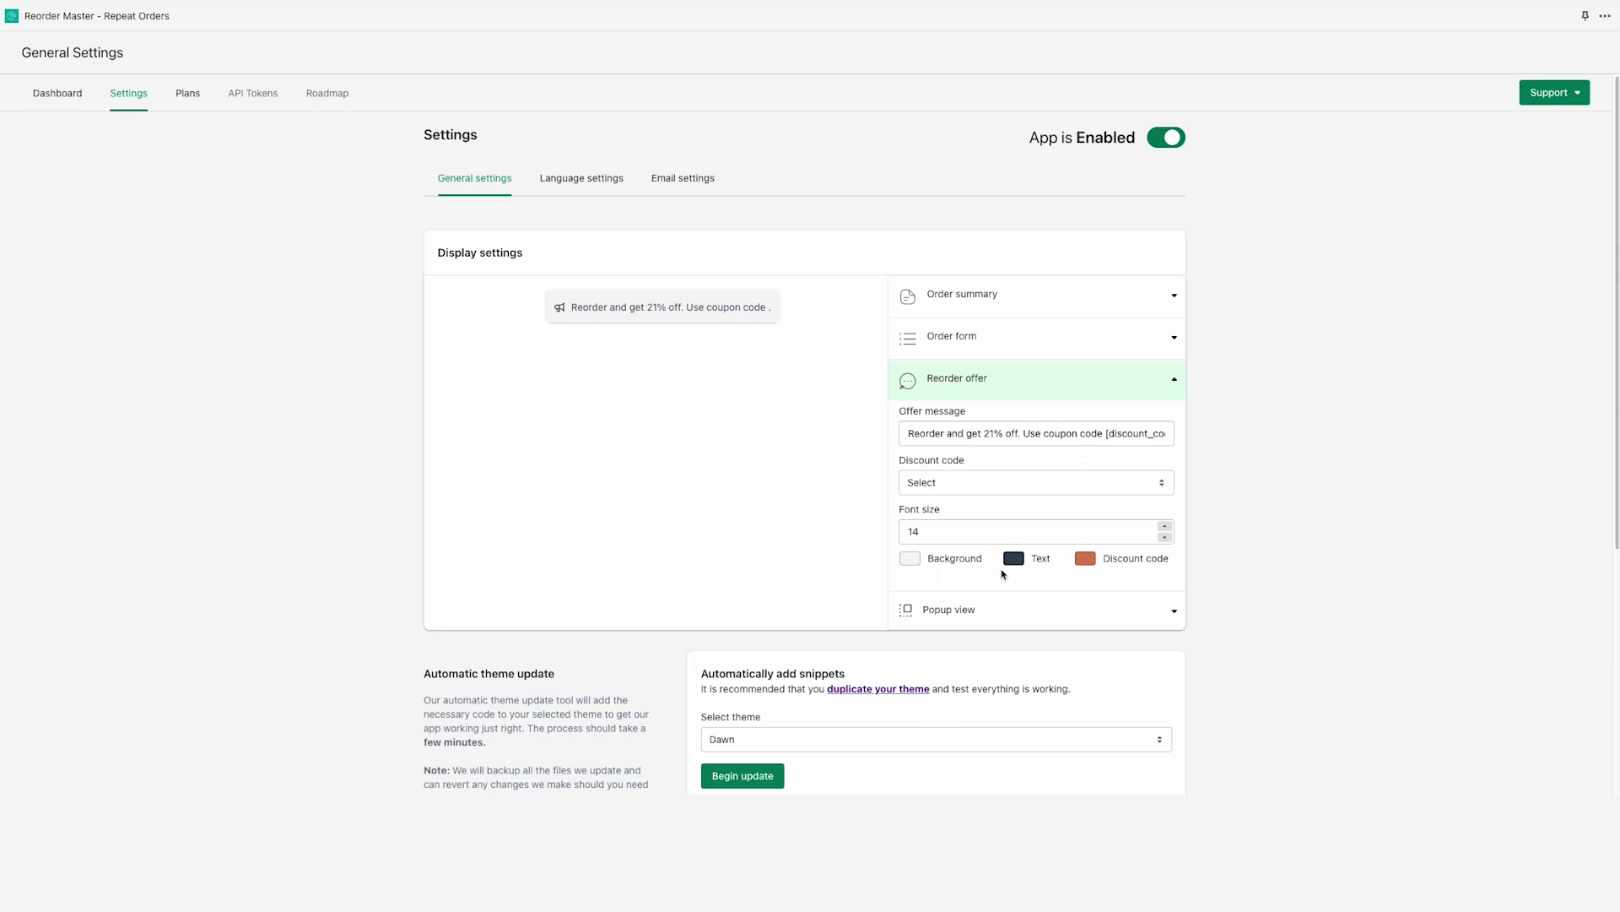
{"action": "left_click", "coordinate": [988, 620]}
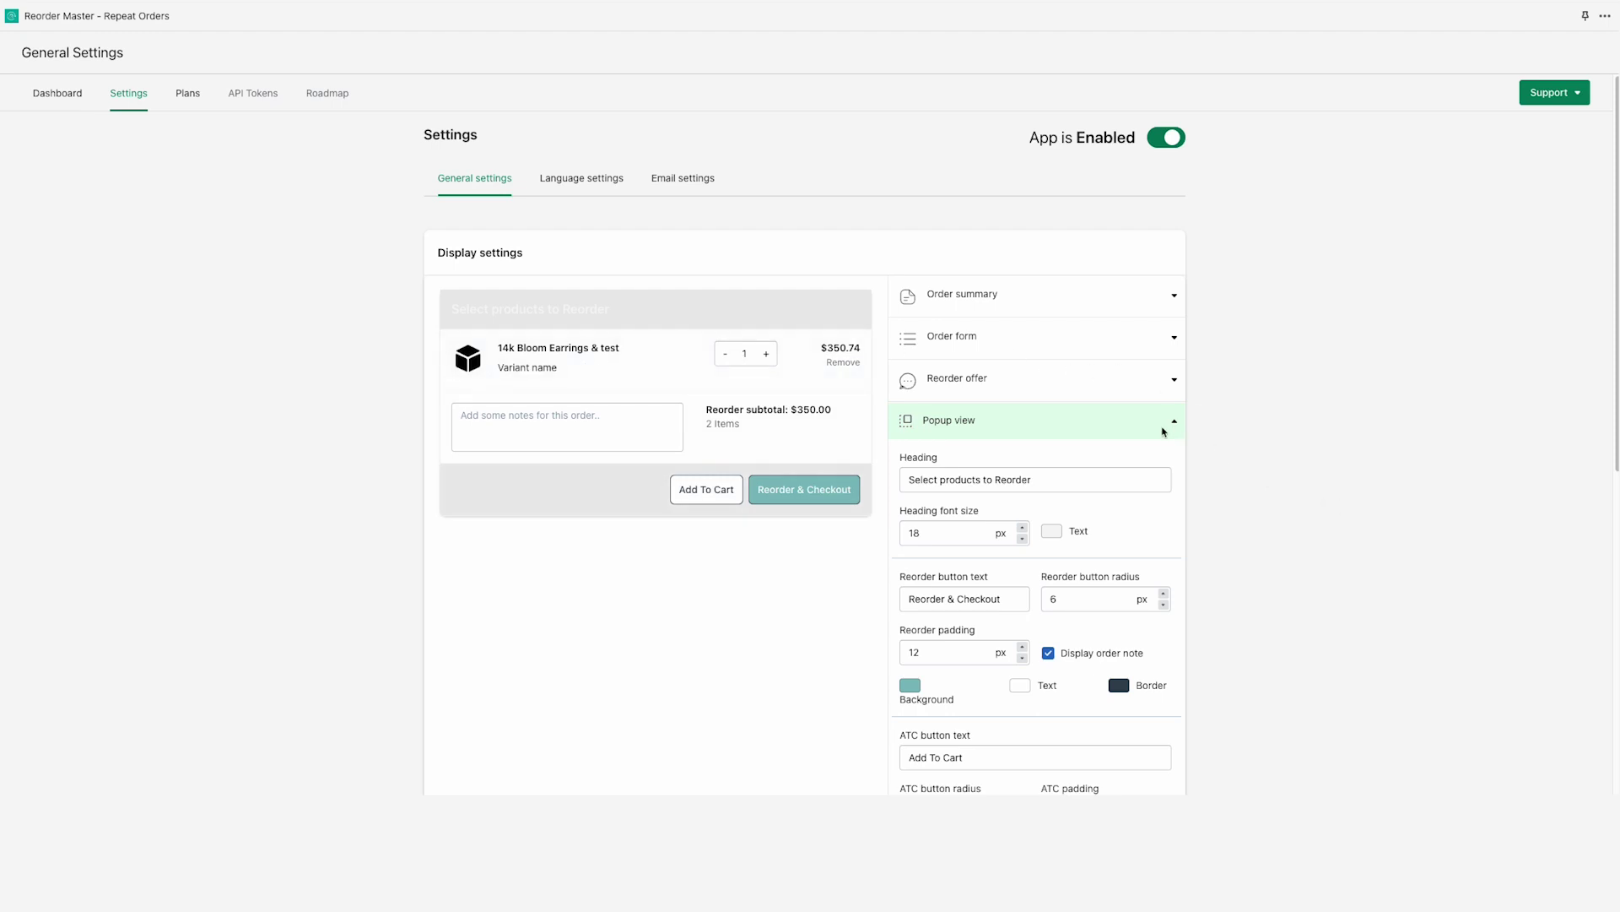
{"action": "left_click", "coordinate": [1162, 431]}
Turn on the Order detail page and Order listing embed toggles and save.
{"action": "scroll", "coordinate": [1264, 462], "scroll_direction": "down", "scroll_amount": 4}
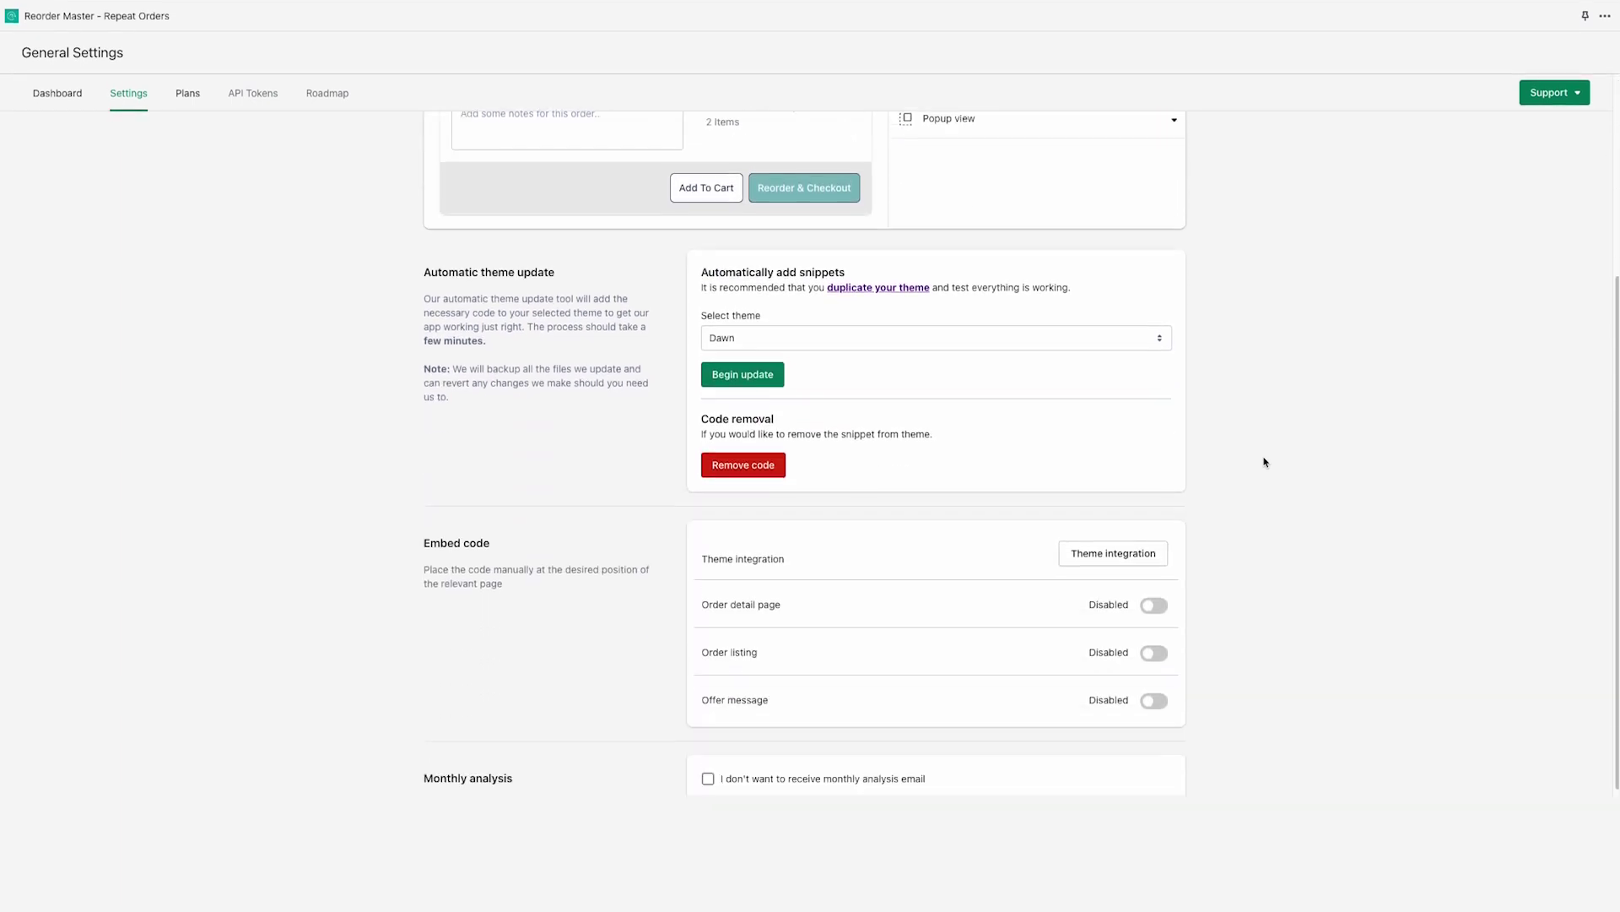
{"action": "scroll", "coordinate": [1265, 461], "scroll_direction": "down", "scroll_amount": 1}
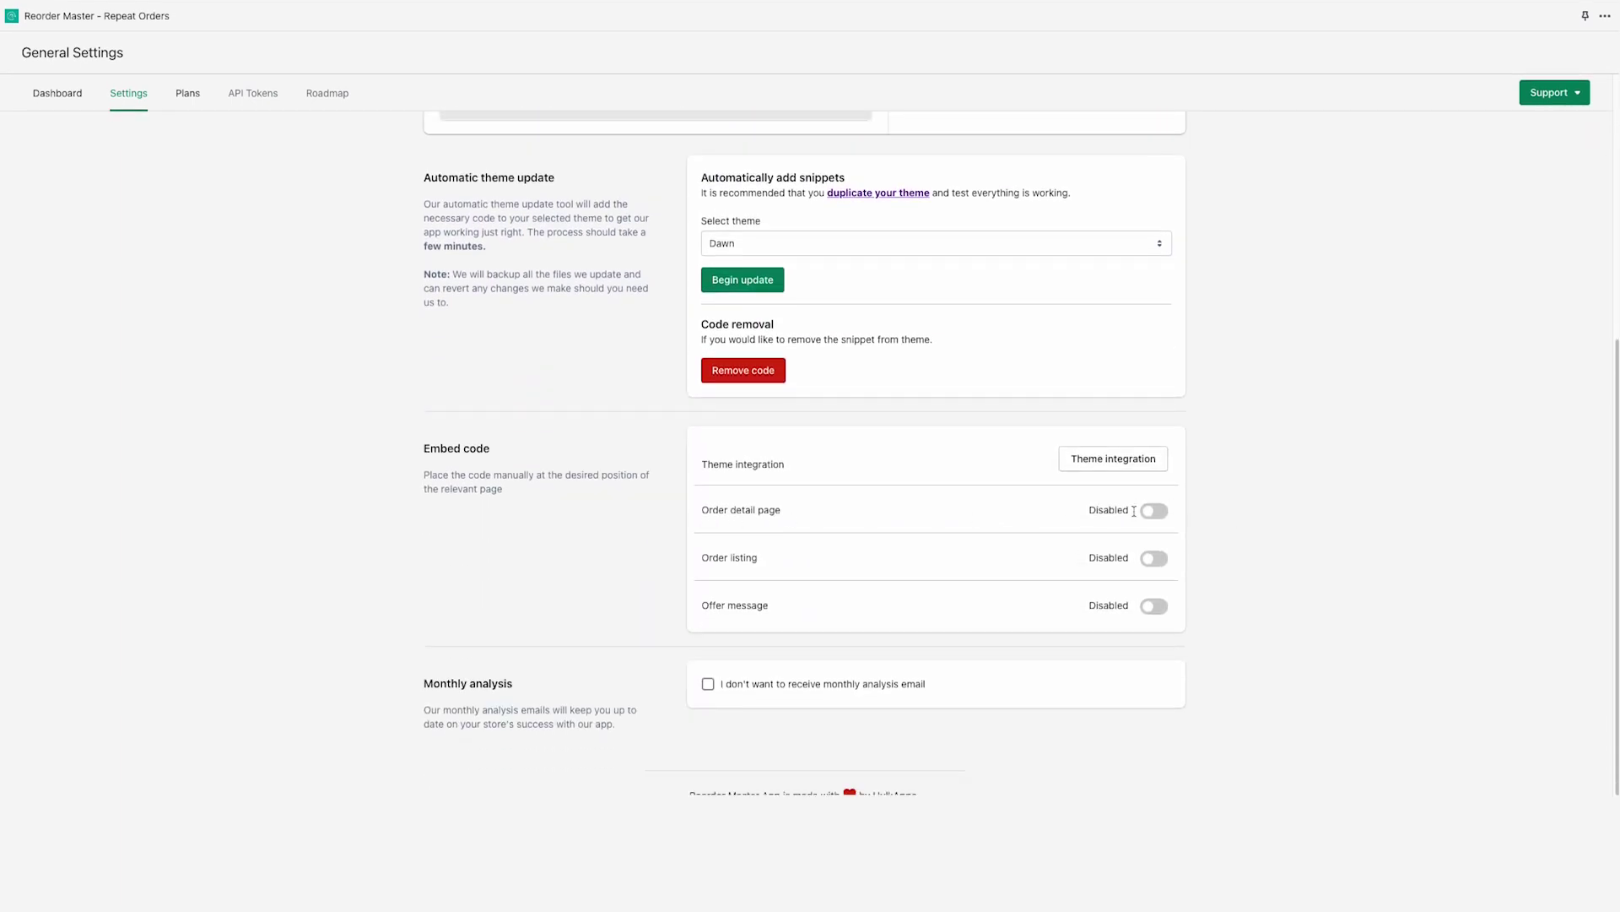
{"action": "left_click", "coordinate": [1162, 513]}
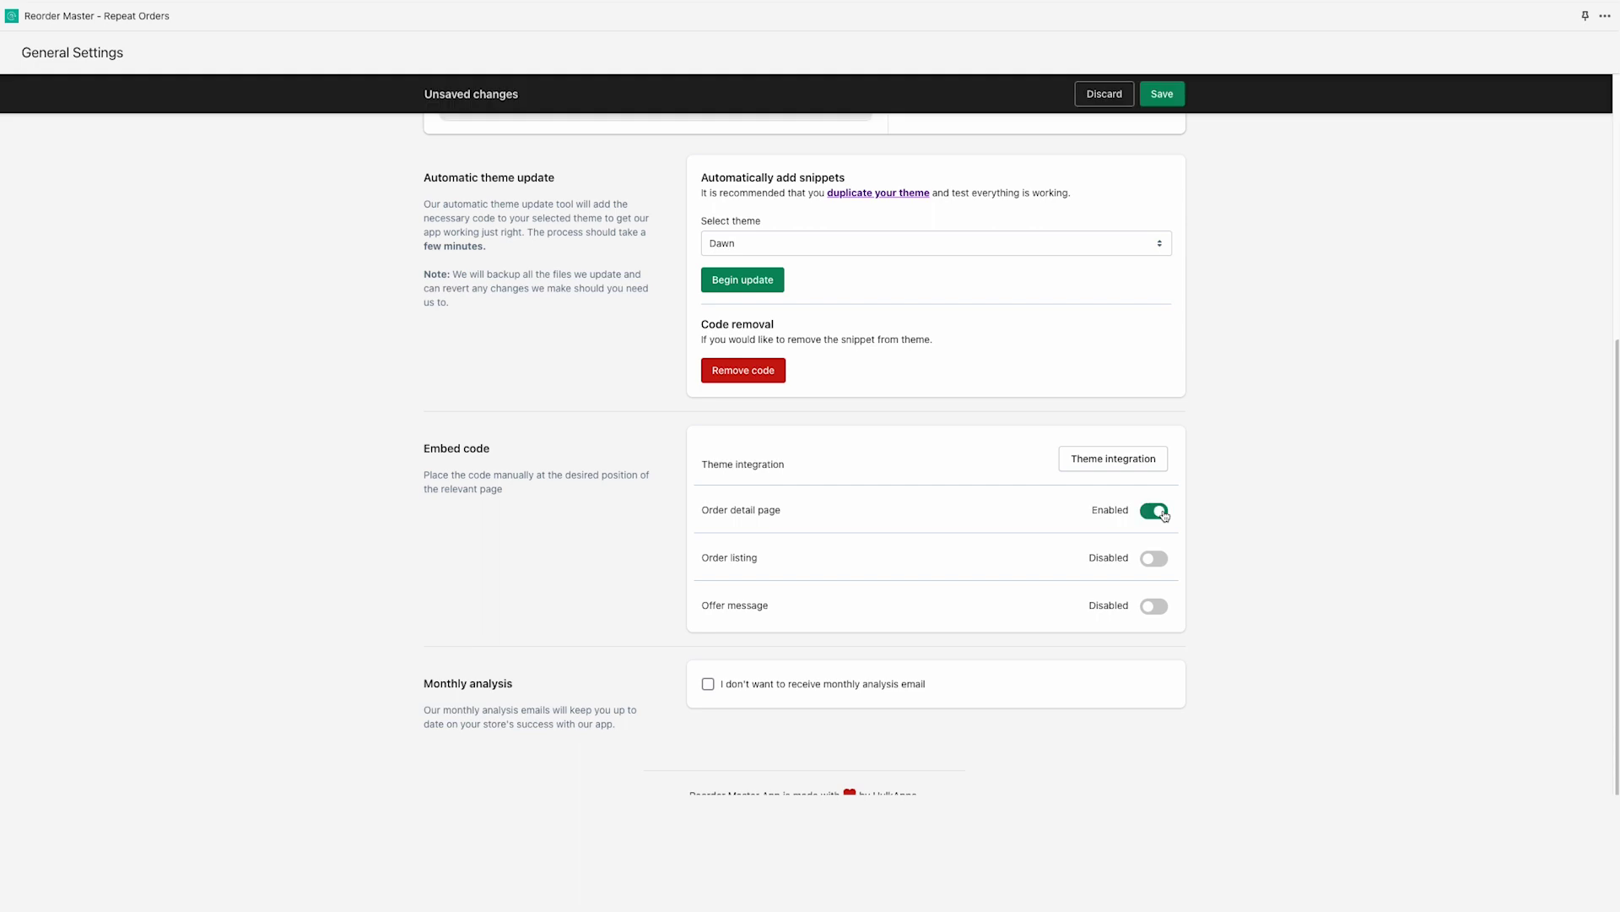
{"action": "left_click", "coordinate": [1163, 561]}
{"action": "left_click", "coordinate": [1168, 97]}
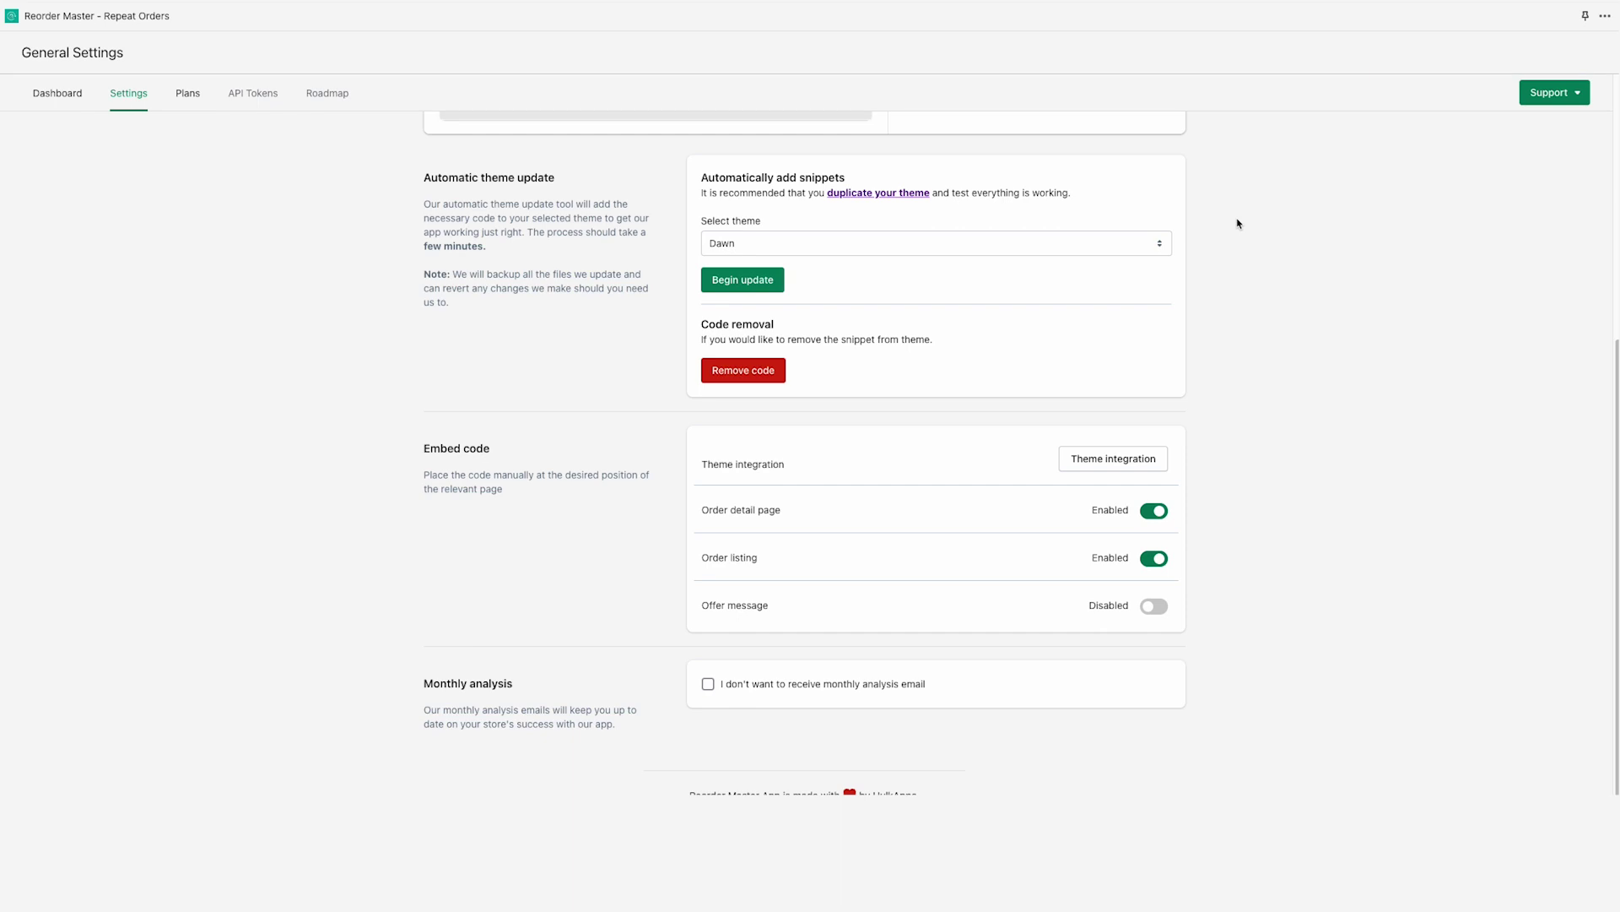
{"action": "scroll", "coordinate": [1239, 223], "scroll_direction": "up", "scroll_amount": 5}
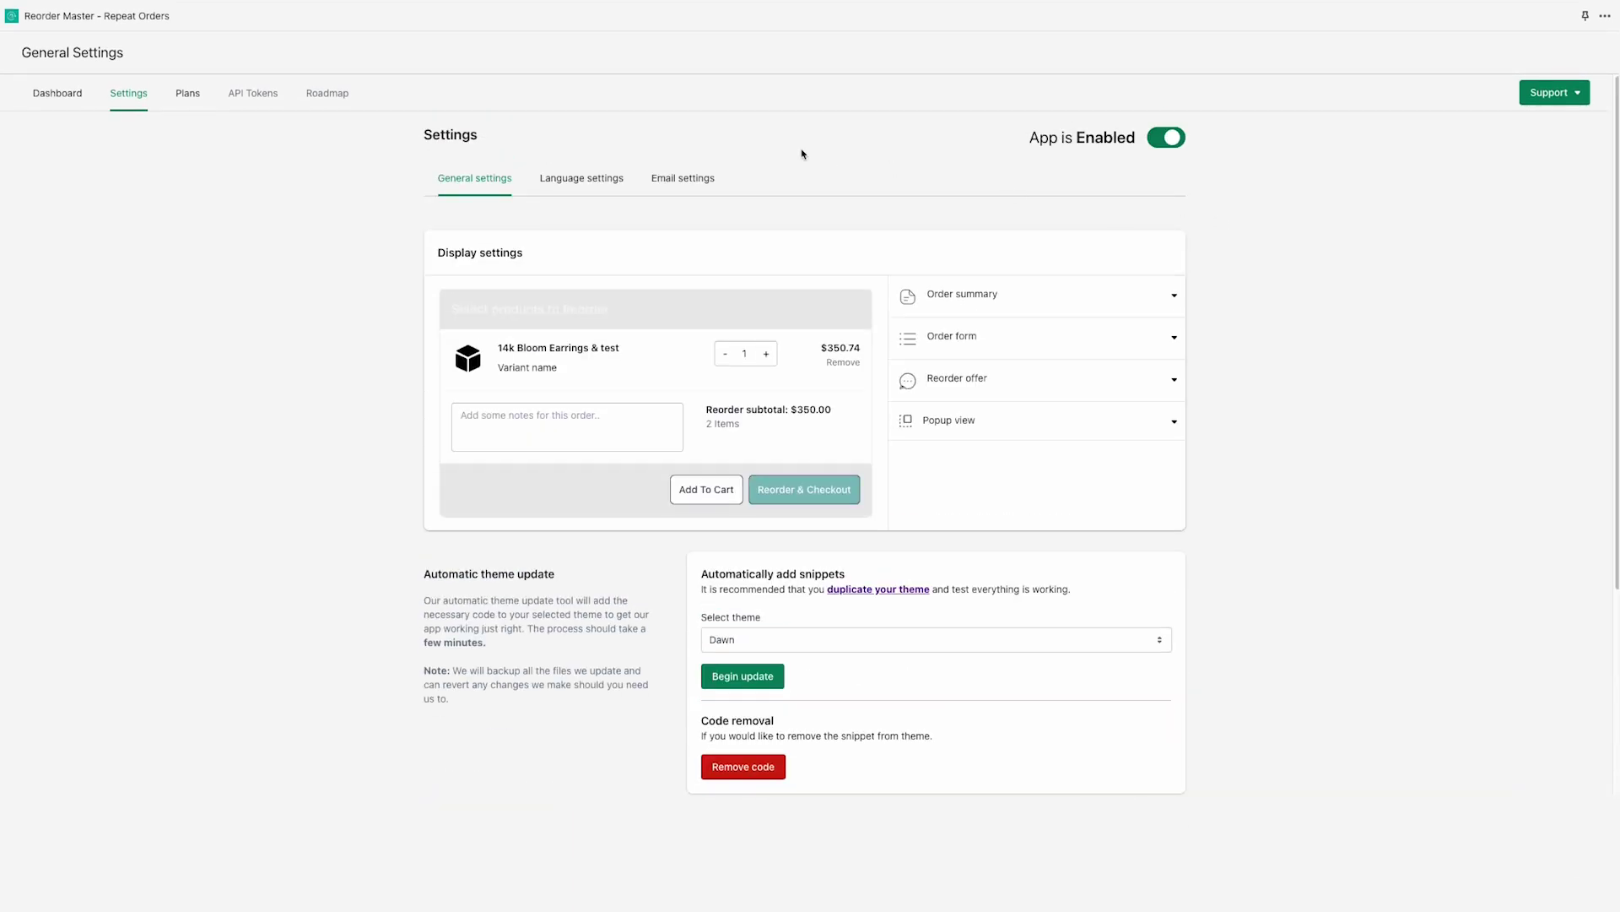
Open Language settings and preview where the popup's Total text 'Reorder subtotal' appears.
{"action": "left_click", "coordinate": [547, 181]}
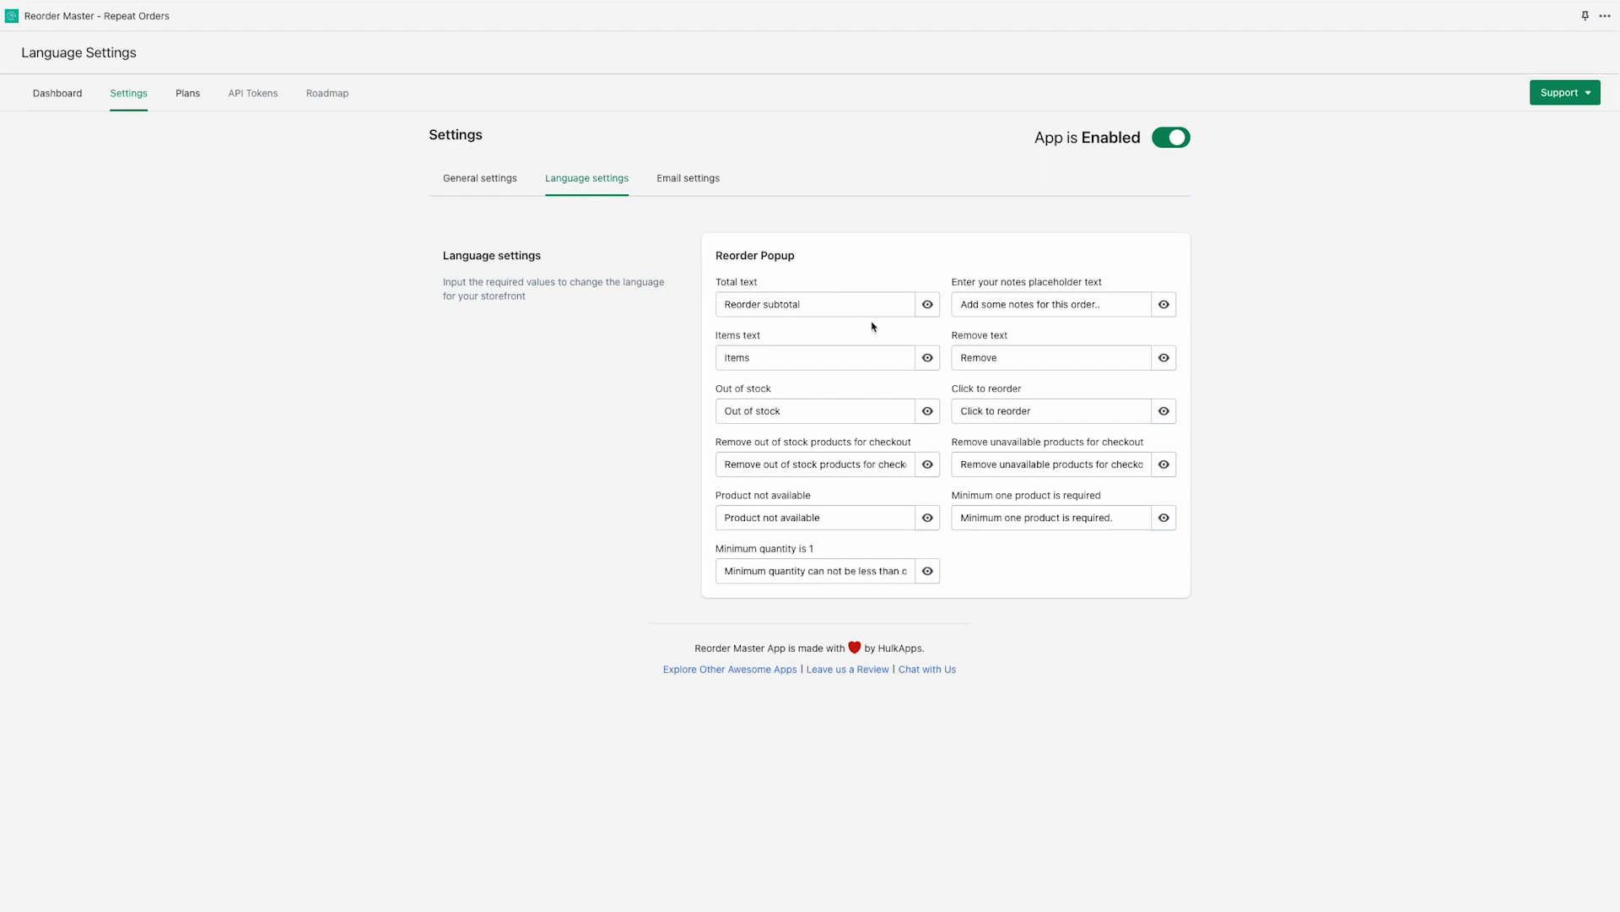
{"action": "left_click", "coordinate": [928, 306]}
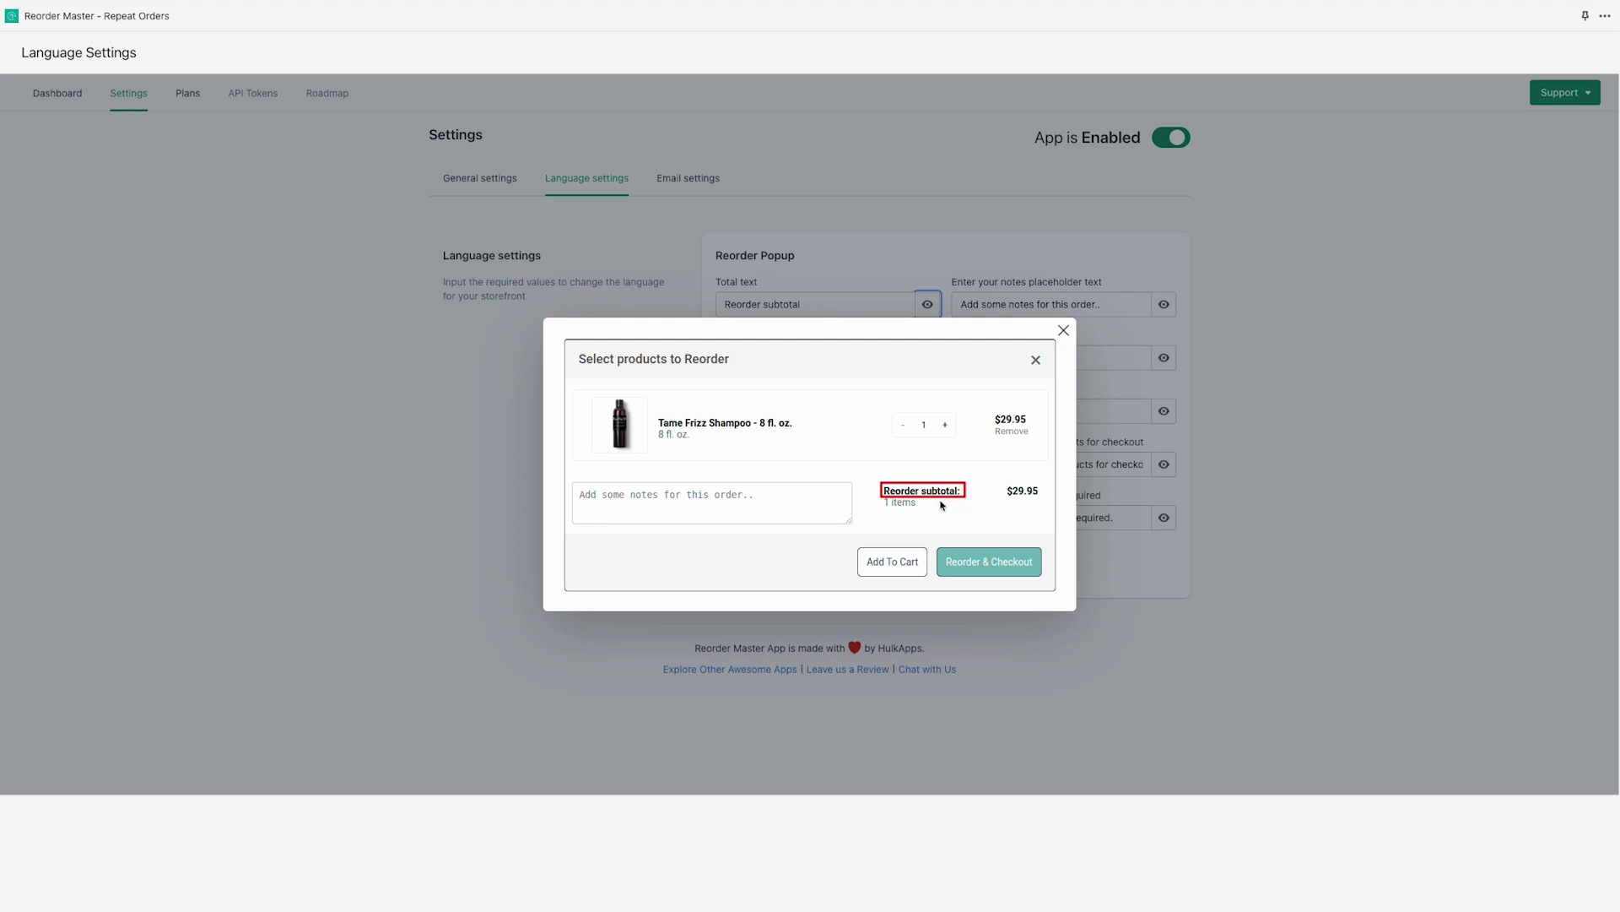
{"action": "left_click", "coordinate": [1064, 333]}
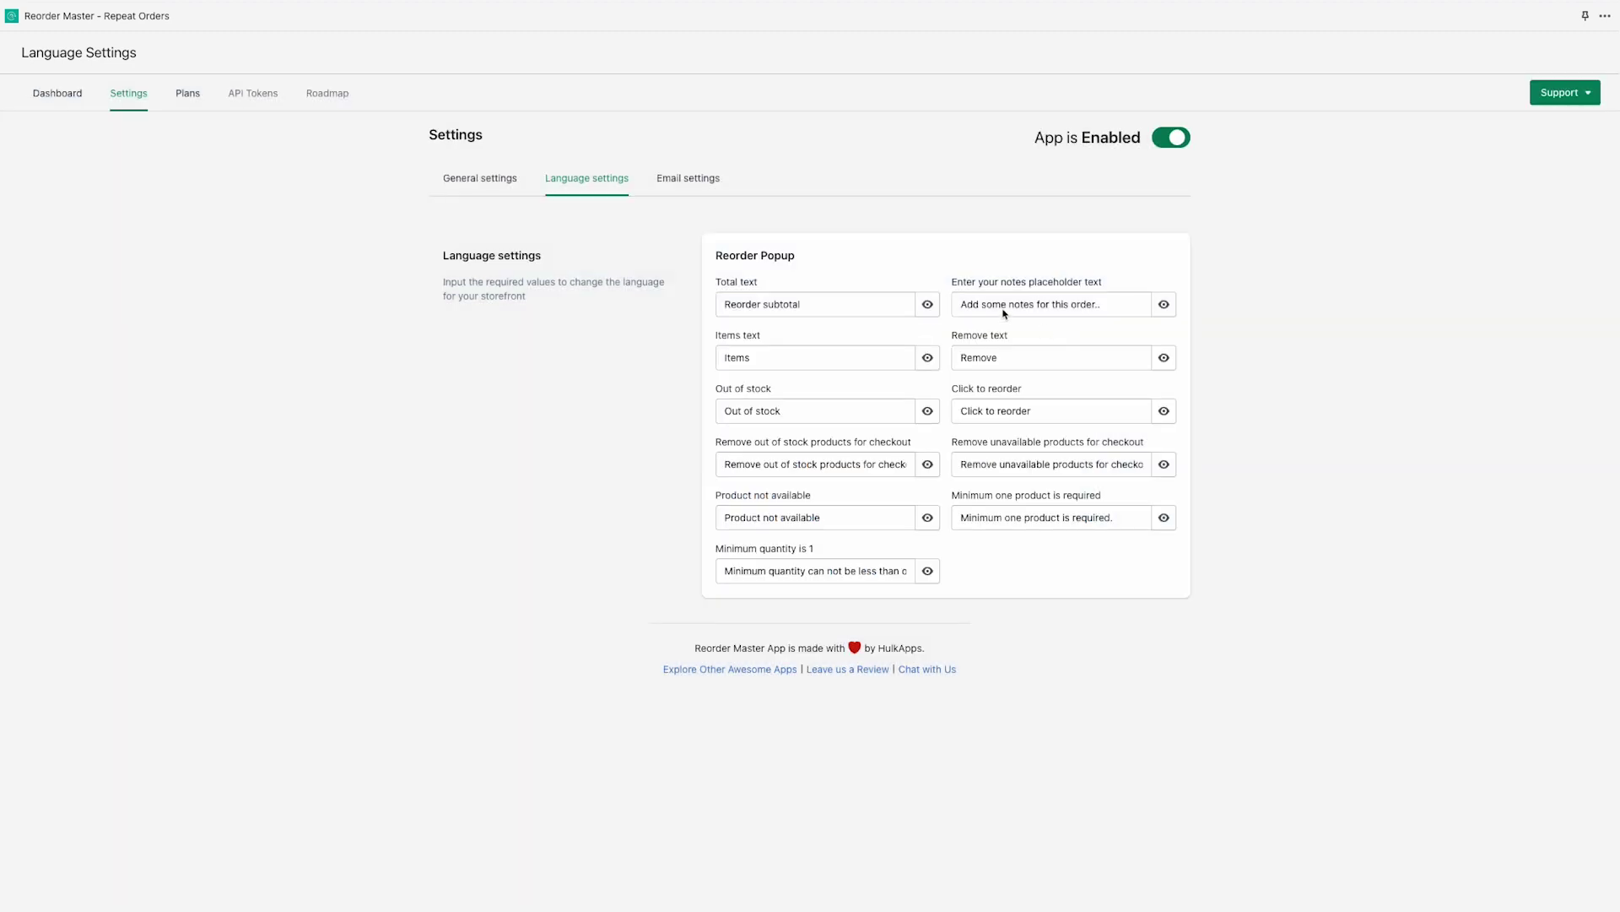
Open Email settings and check the reminder email preview and the test-email form without sending.
{"action": "left_click", "coordinate": [705, 182]}
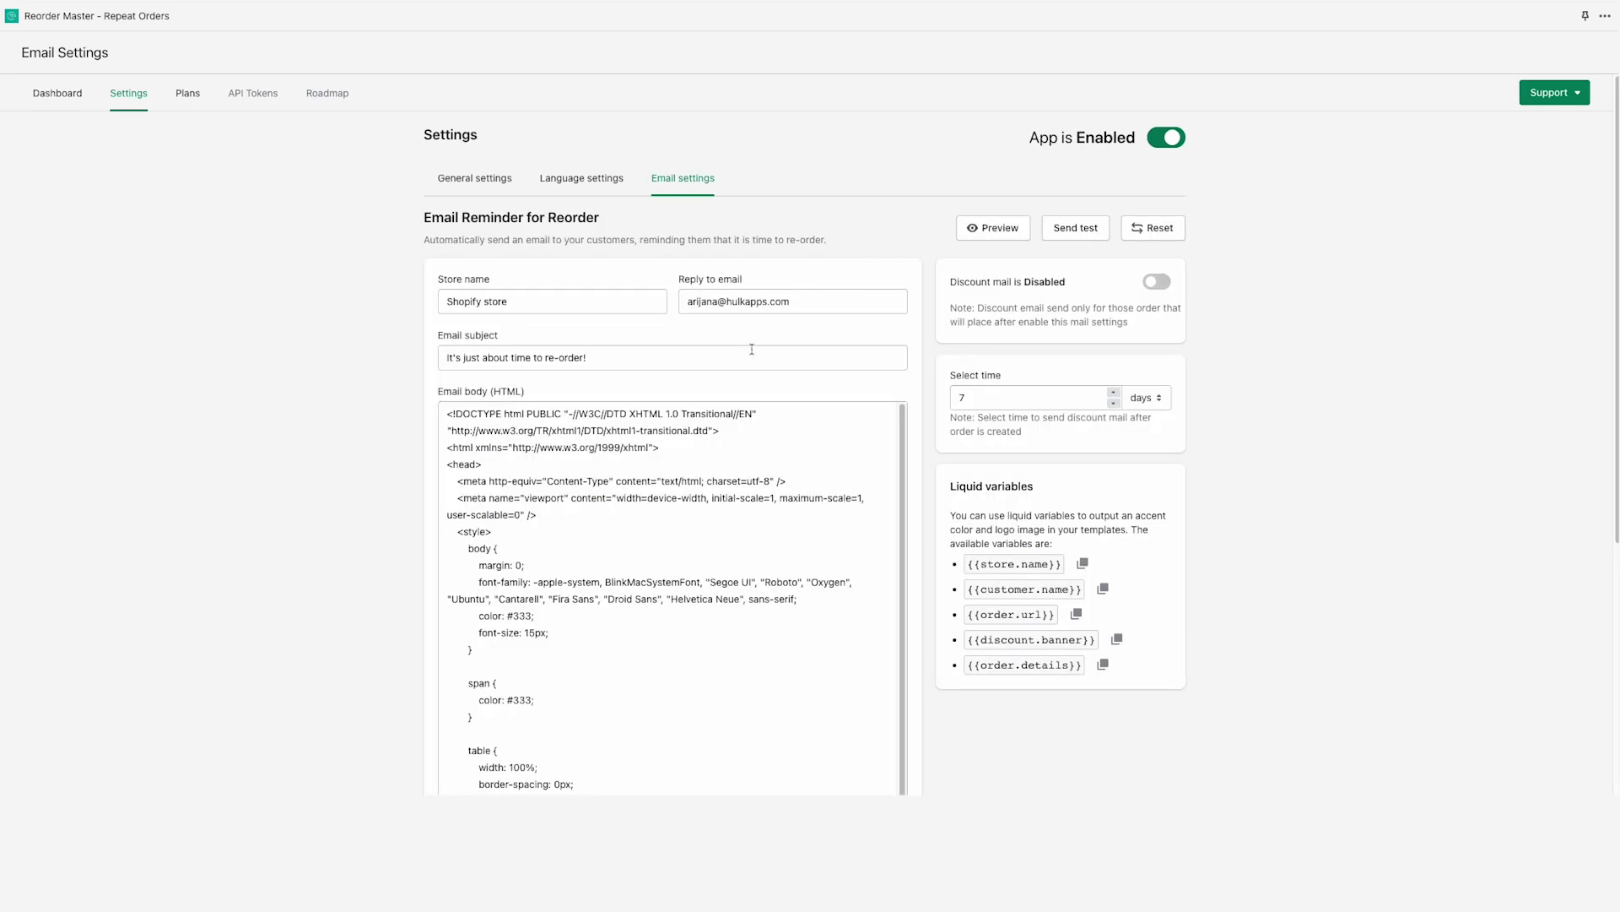
{"action": "left_click", "coordinate": [989, 233]}
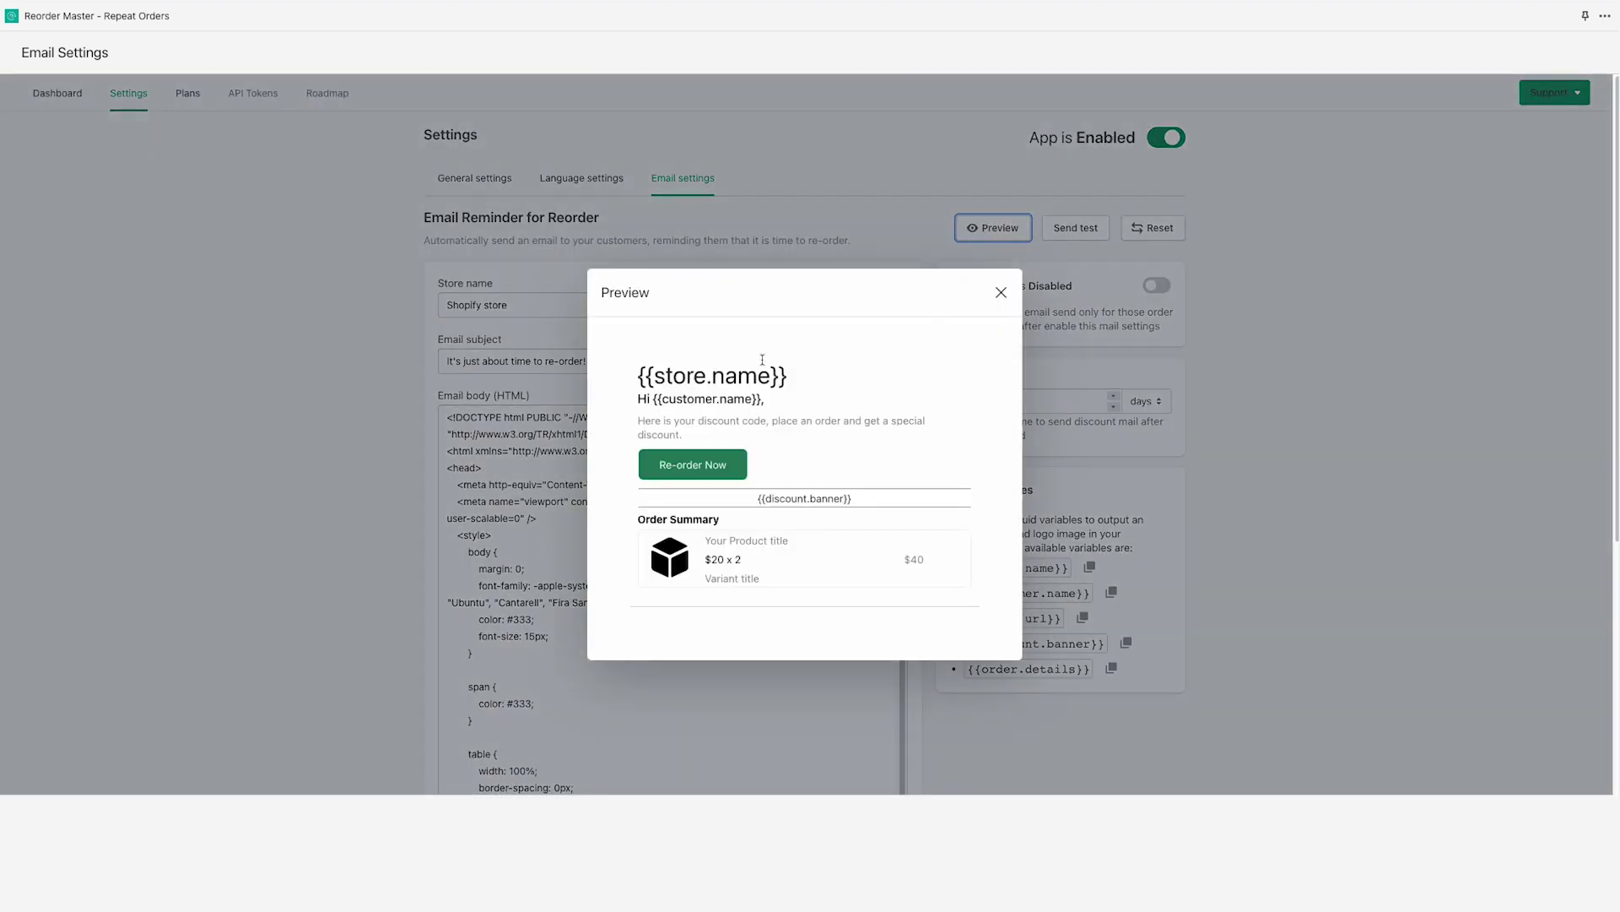
{"action": "left_click", "coordinate": [1001, 293]}
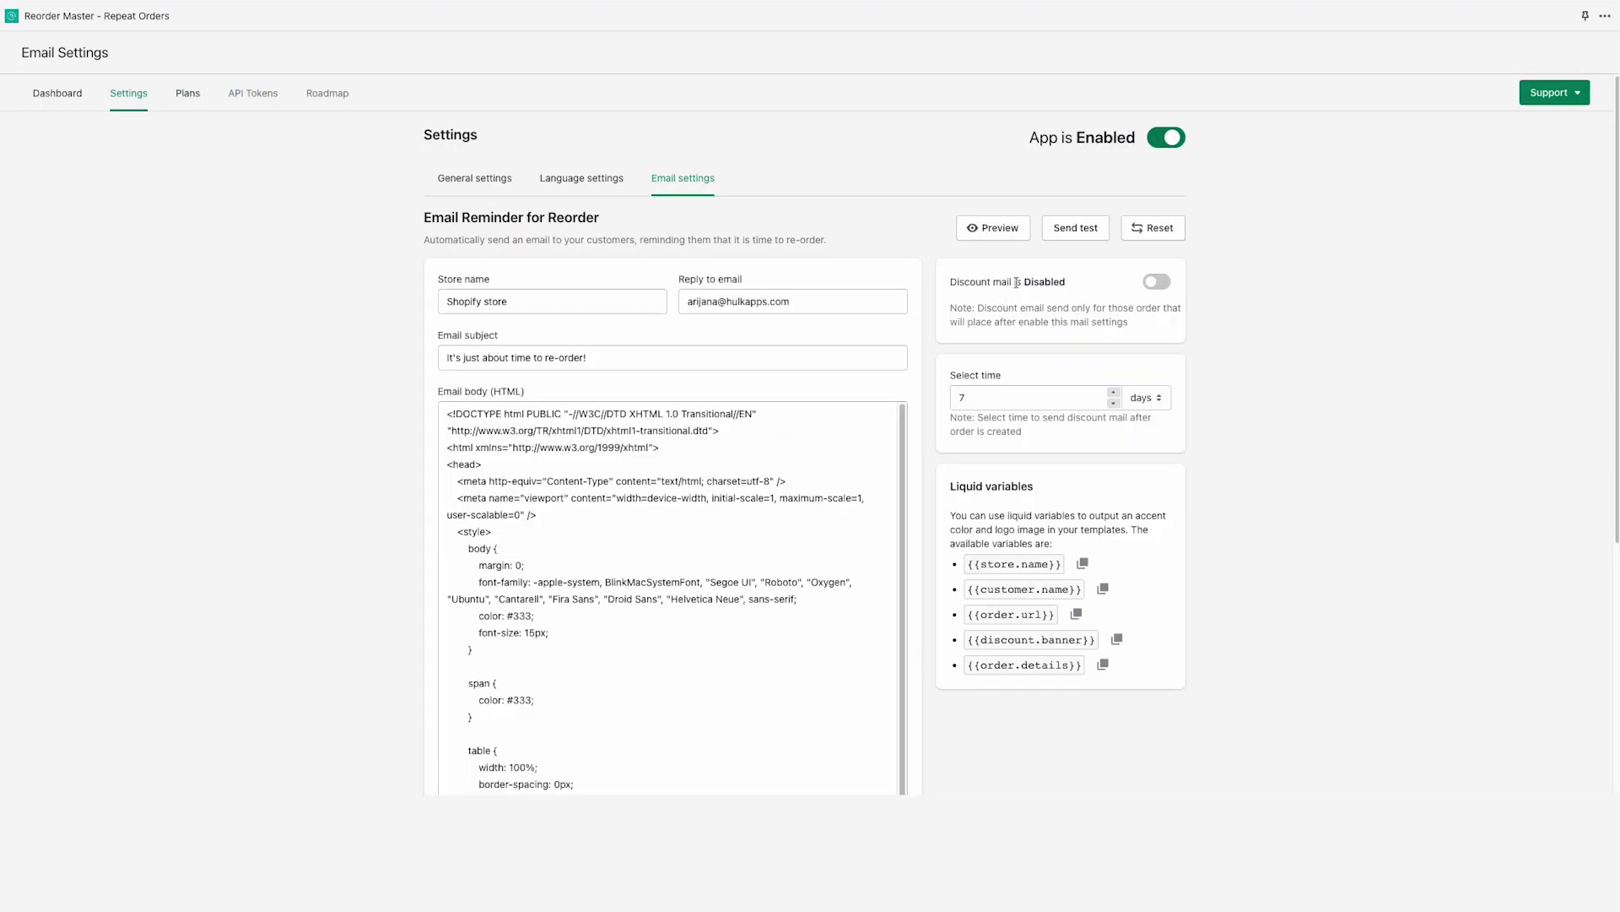
{"action": "left_click", "coordinate": [1087, 230]}
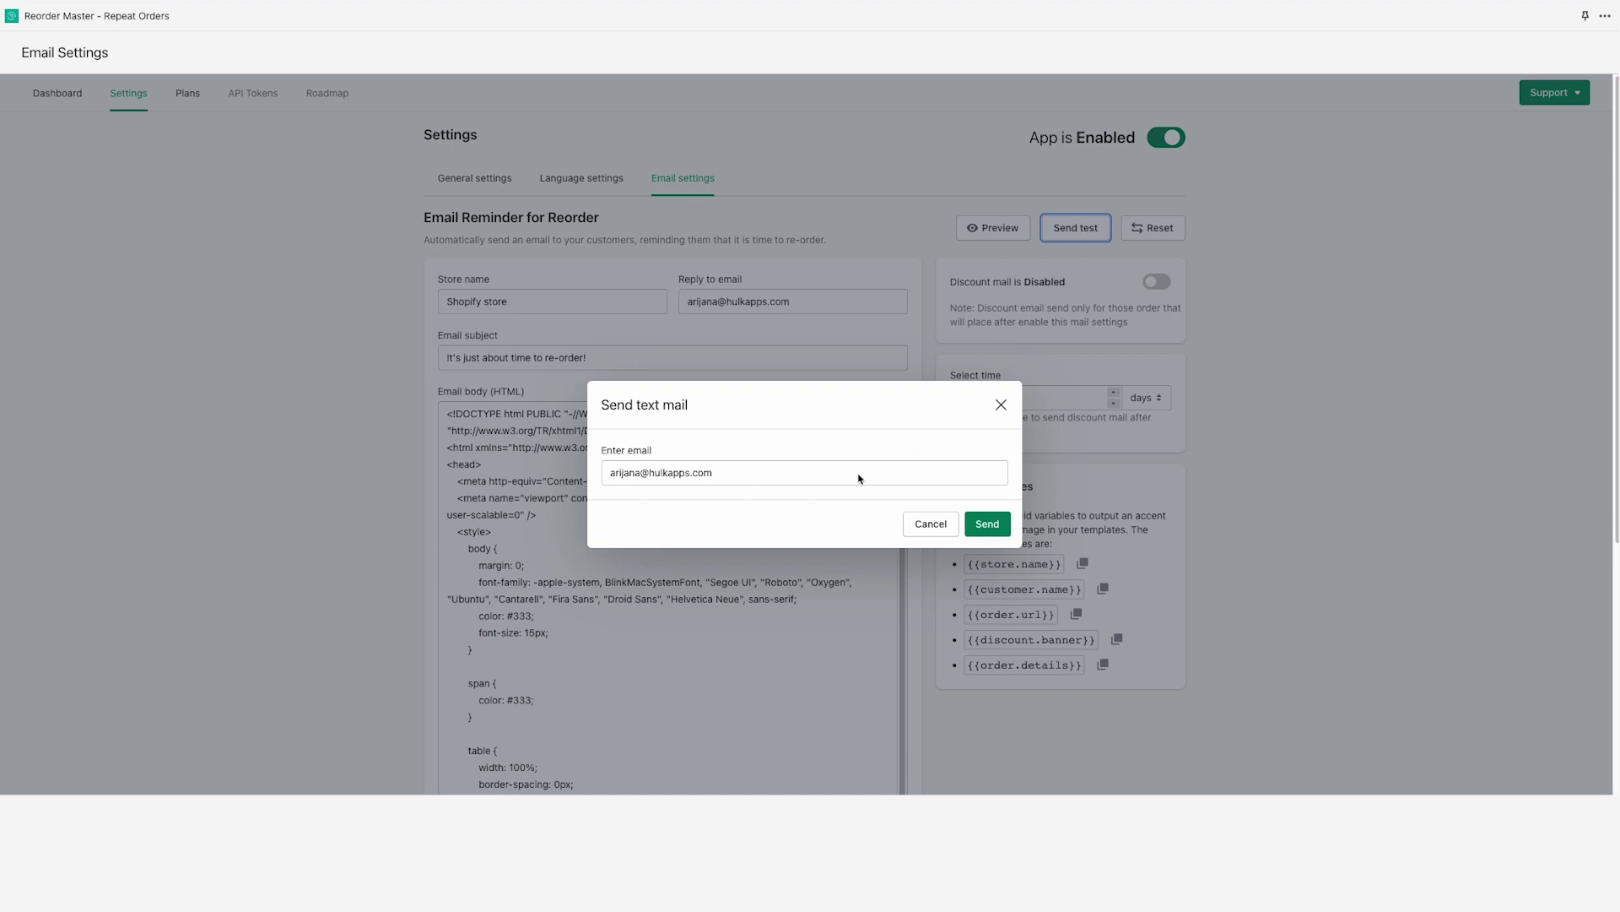
{"action": "left_click", "coordinate": [1003, 407]}
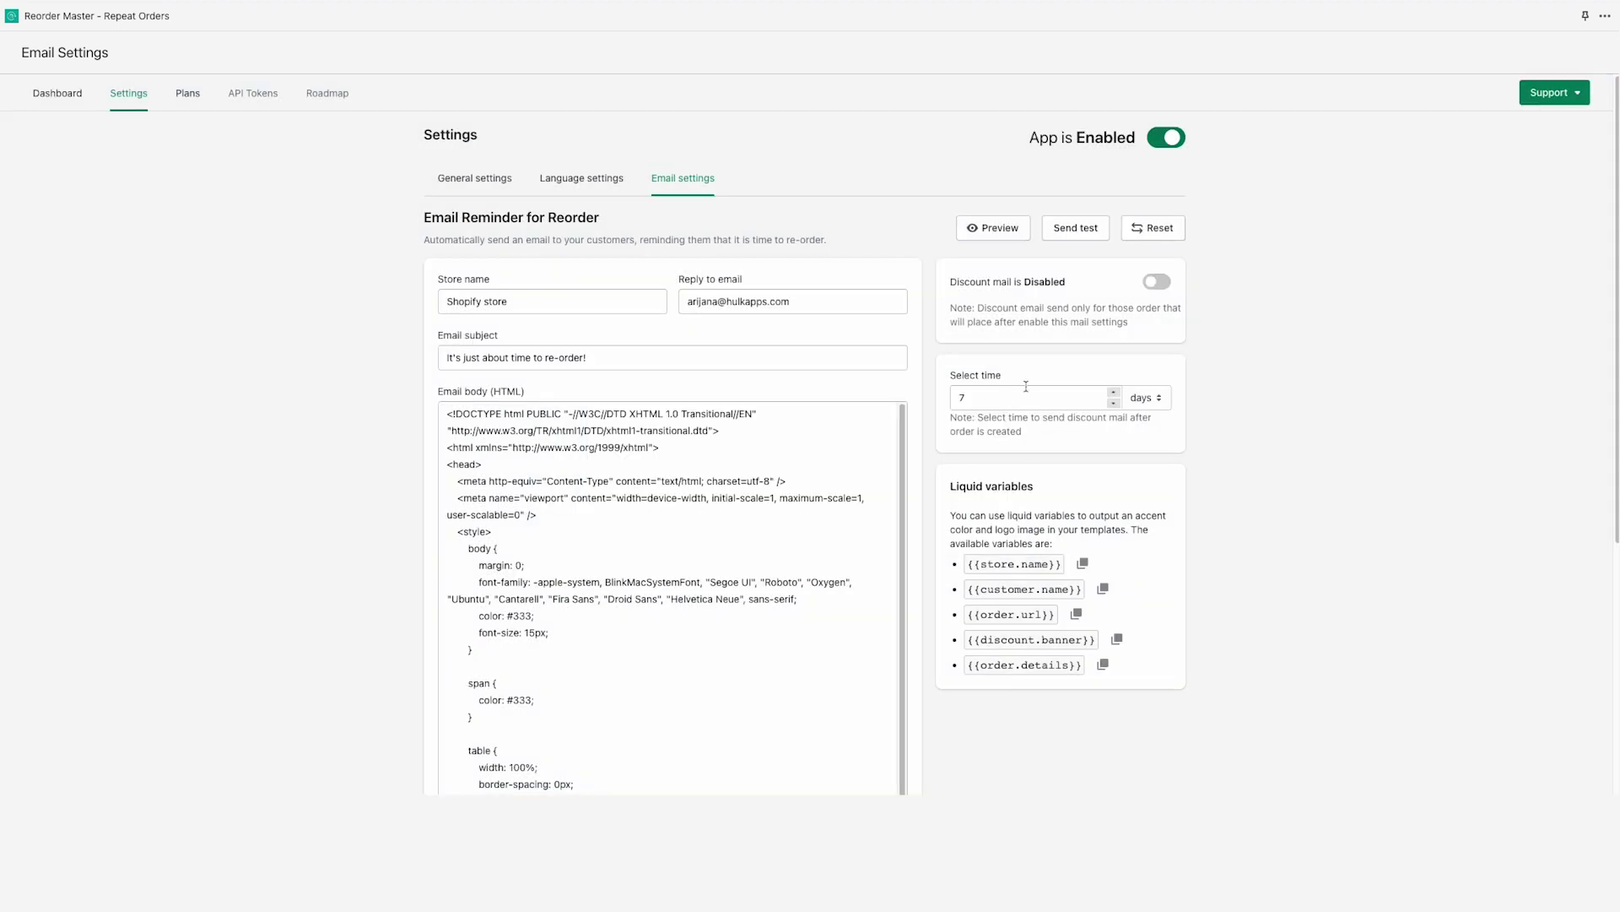
{"action": "mouse_move", "coordinate": [1014, 376]}
{"action": "left_mouse_down"}
{"action": "mouse_move", "coordinate": [952, 377]}
{"action": "mouse_move", "coordinate": [1005, 379]}
{"action": "left_mouse_up"}
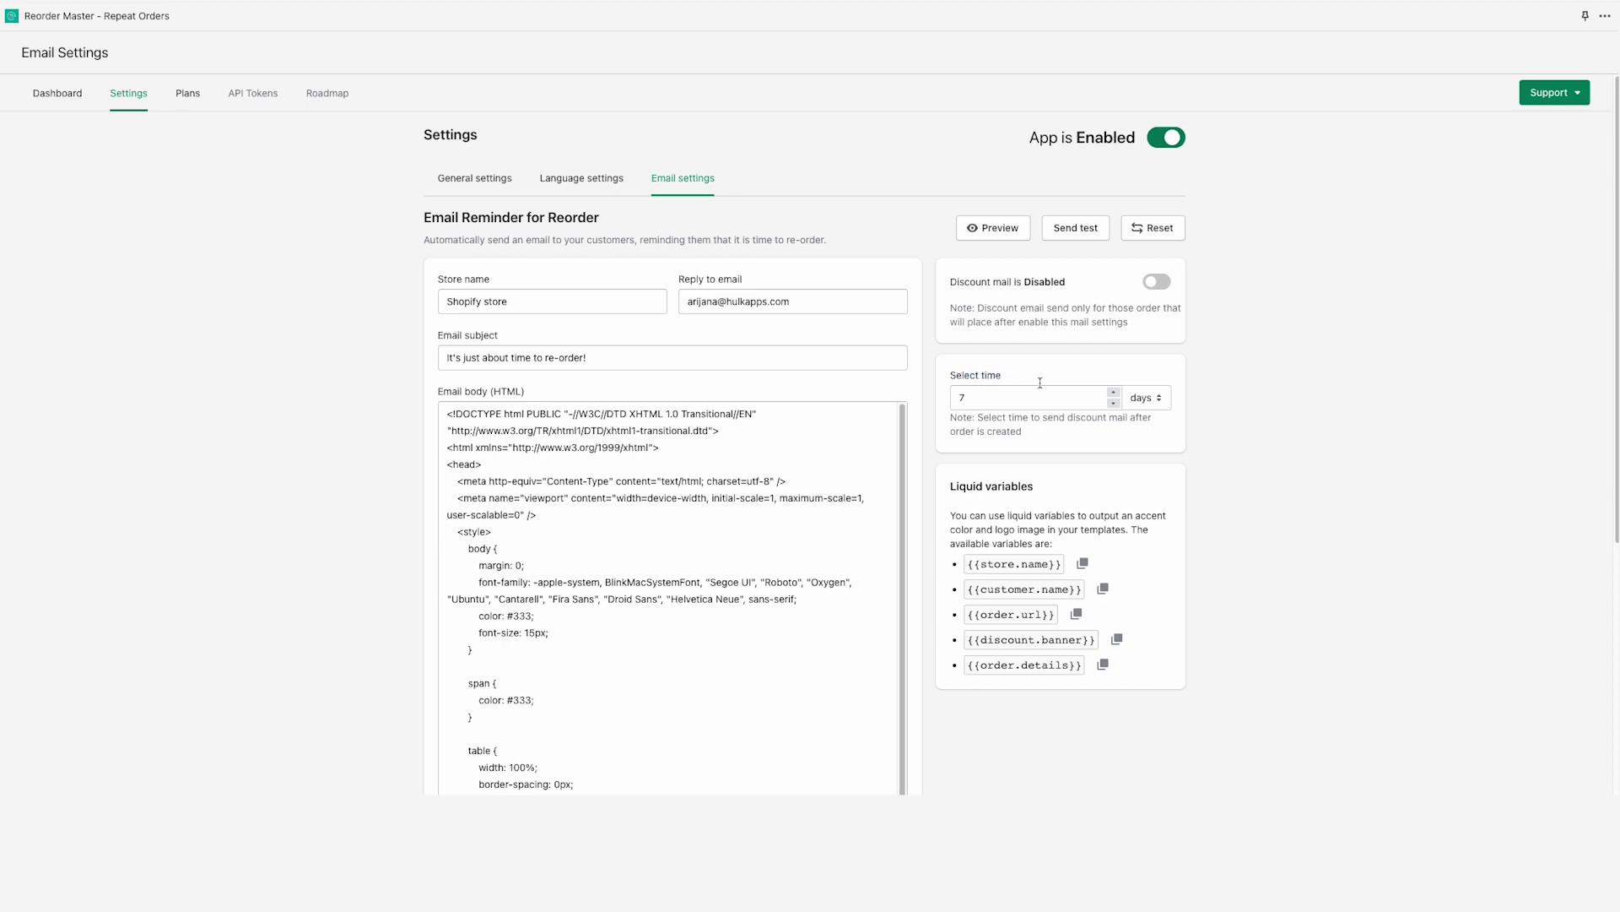